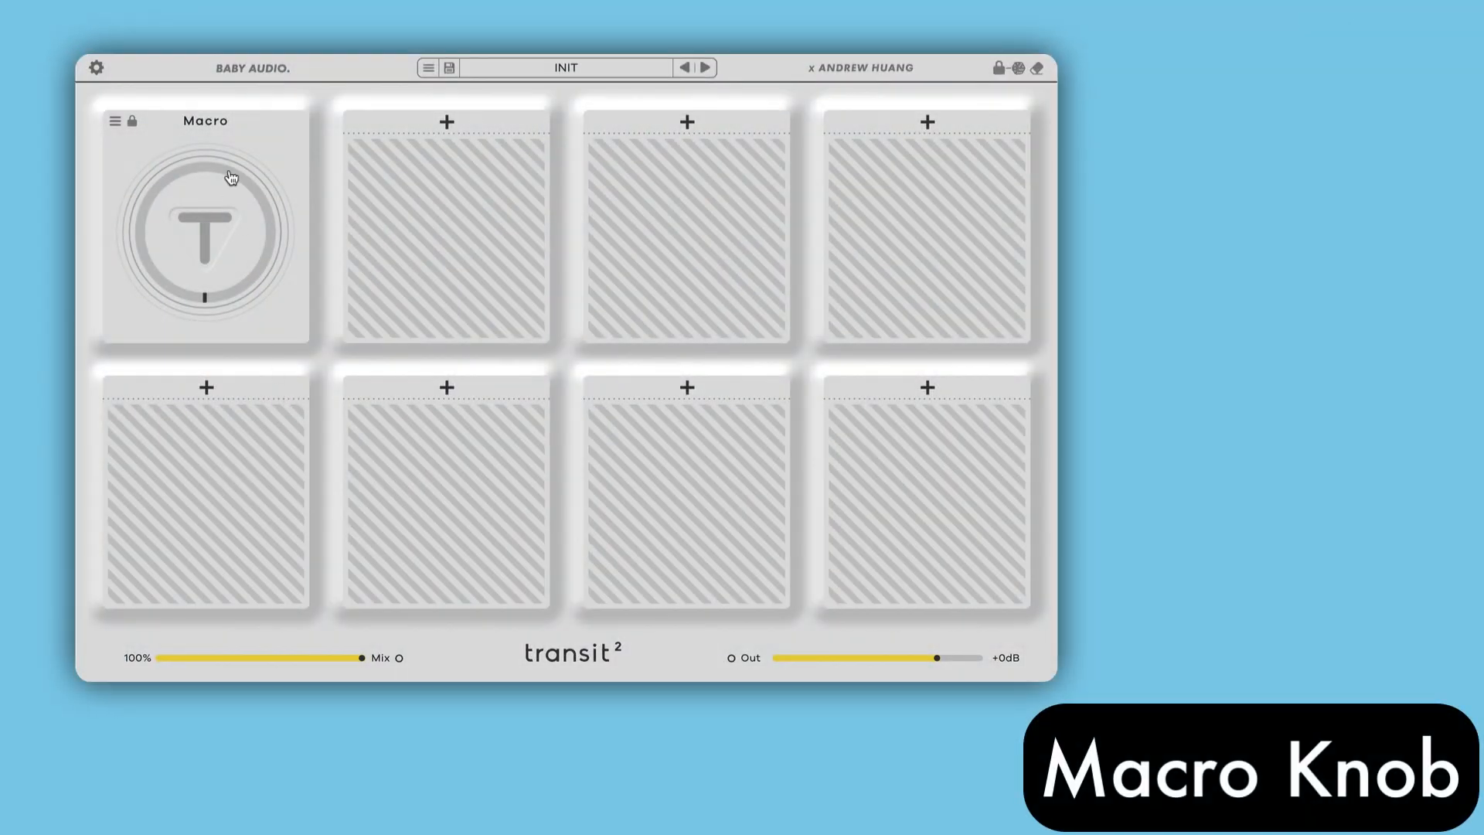
- Load a Filter 24 module into the slot beside Macro, set it to Hi-Pass and lower the end of its cutoff motion range
mouse_move(204, 238)
left_mouse_down()
mouse_move(194, 137)
mouse_move(211, 243)
left_mouse_up()
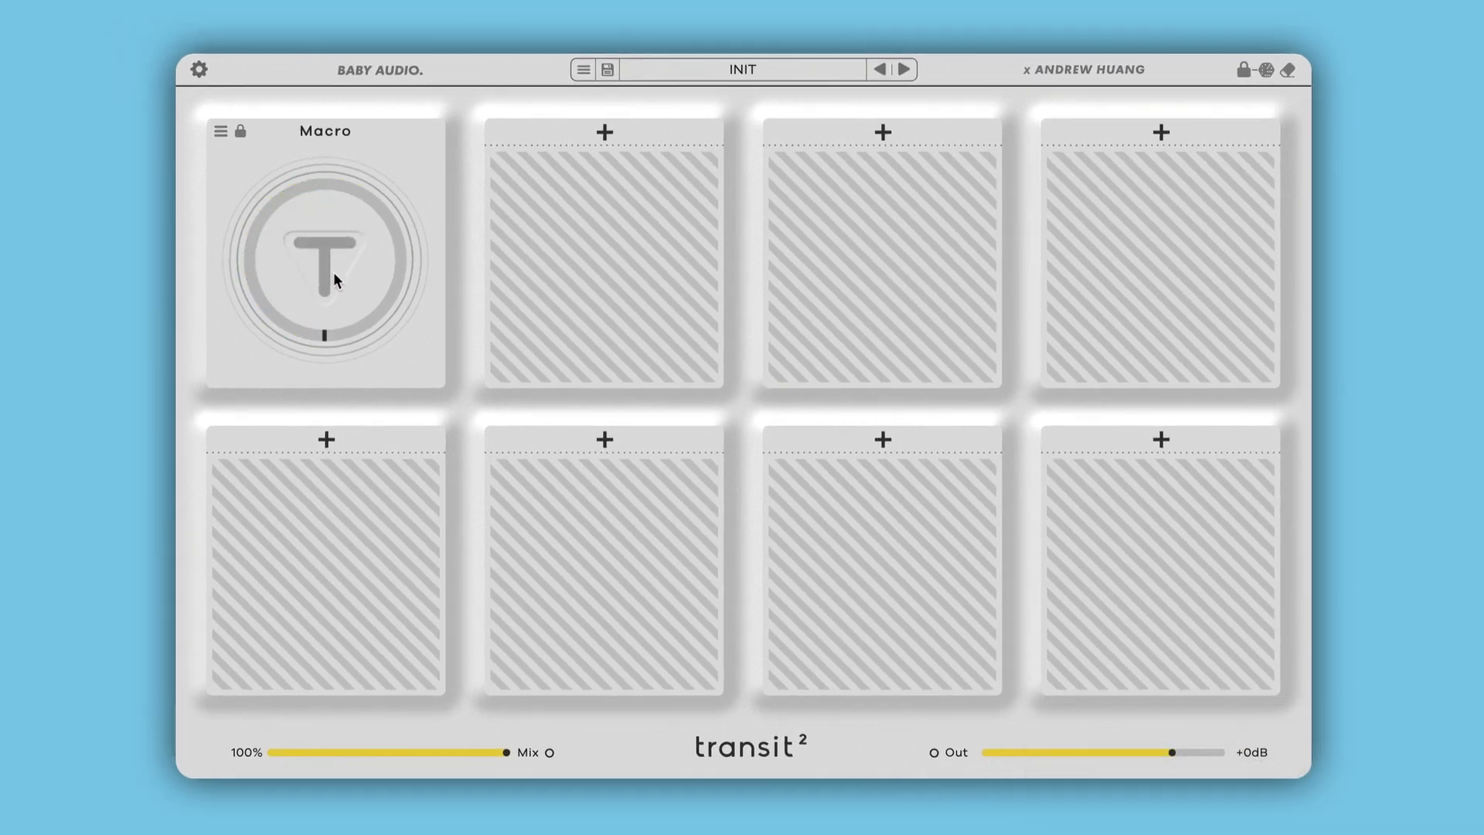
left_click(604, 137)
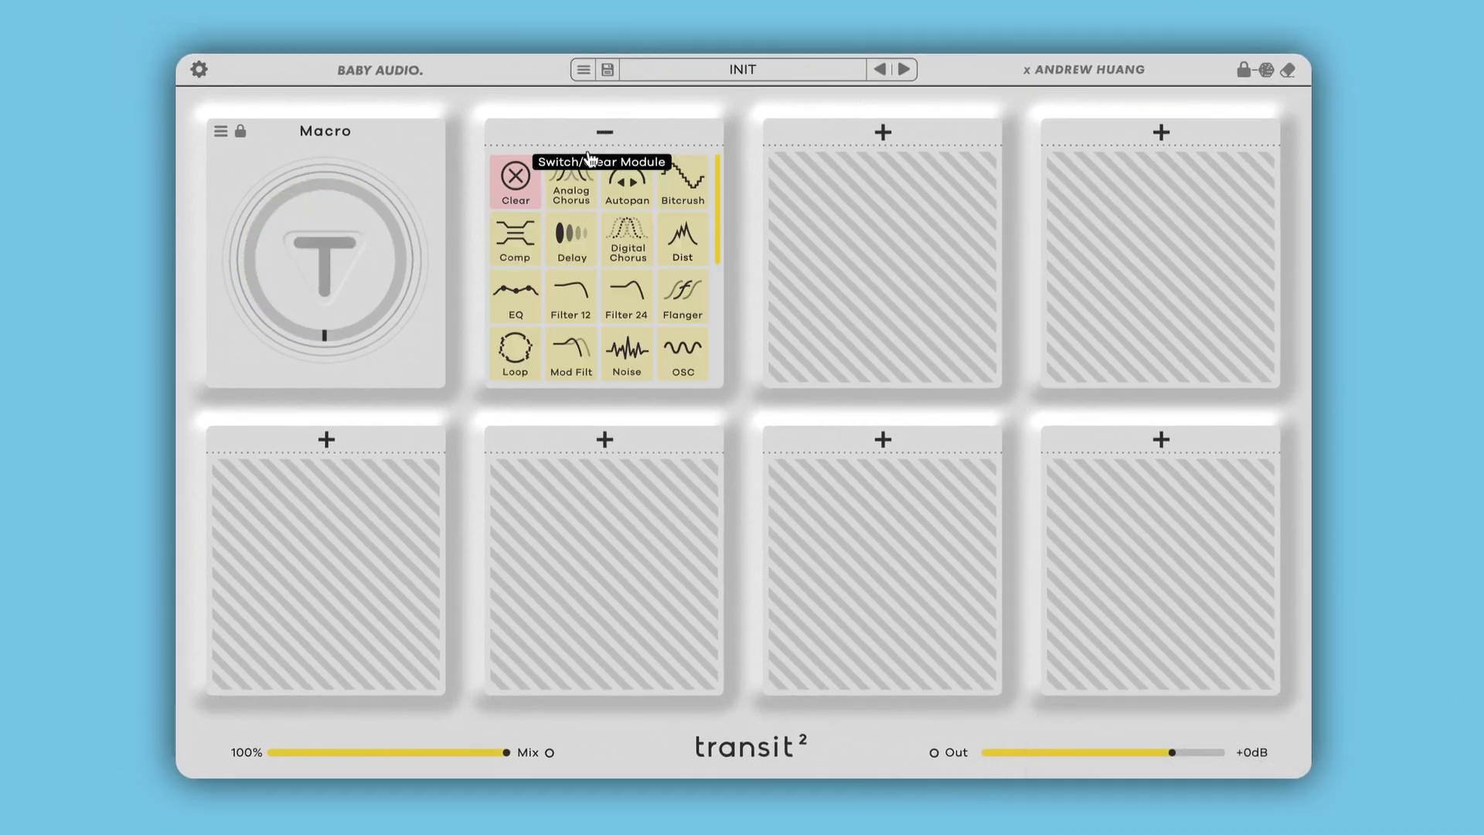
left_click(652, 311)
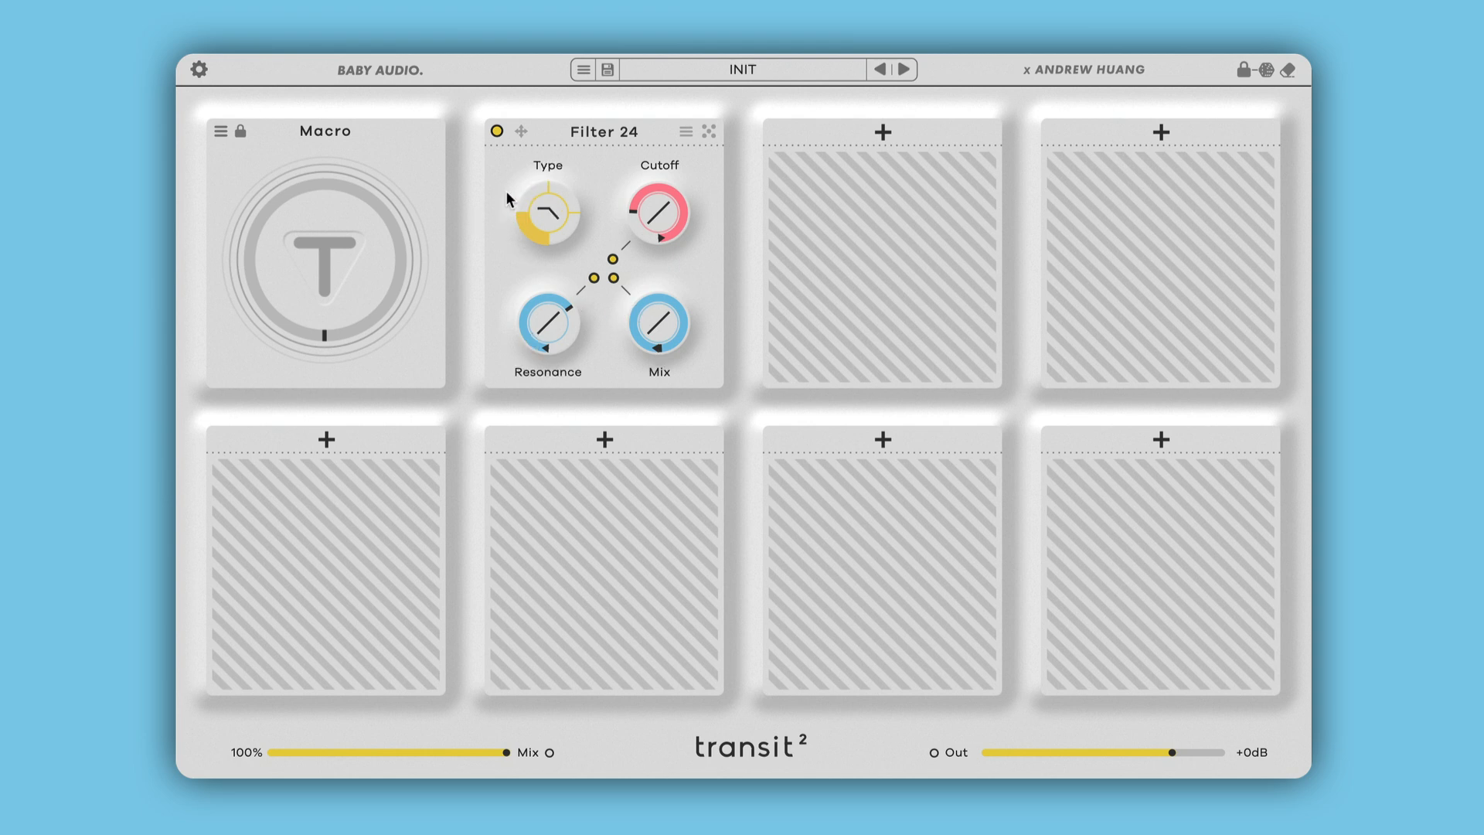
left_click_drag(664, 244, 666, 313)
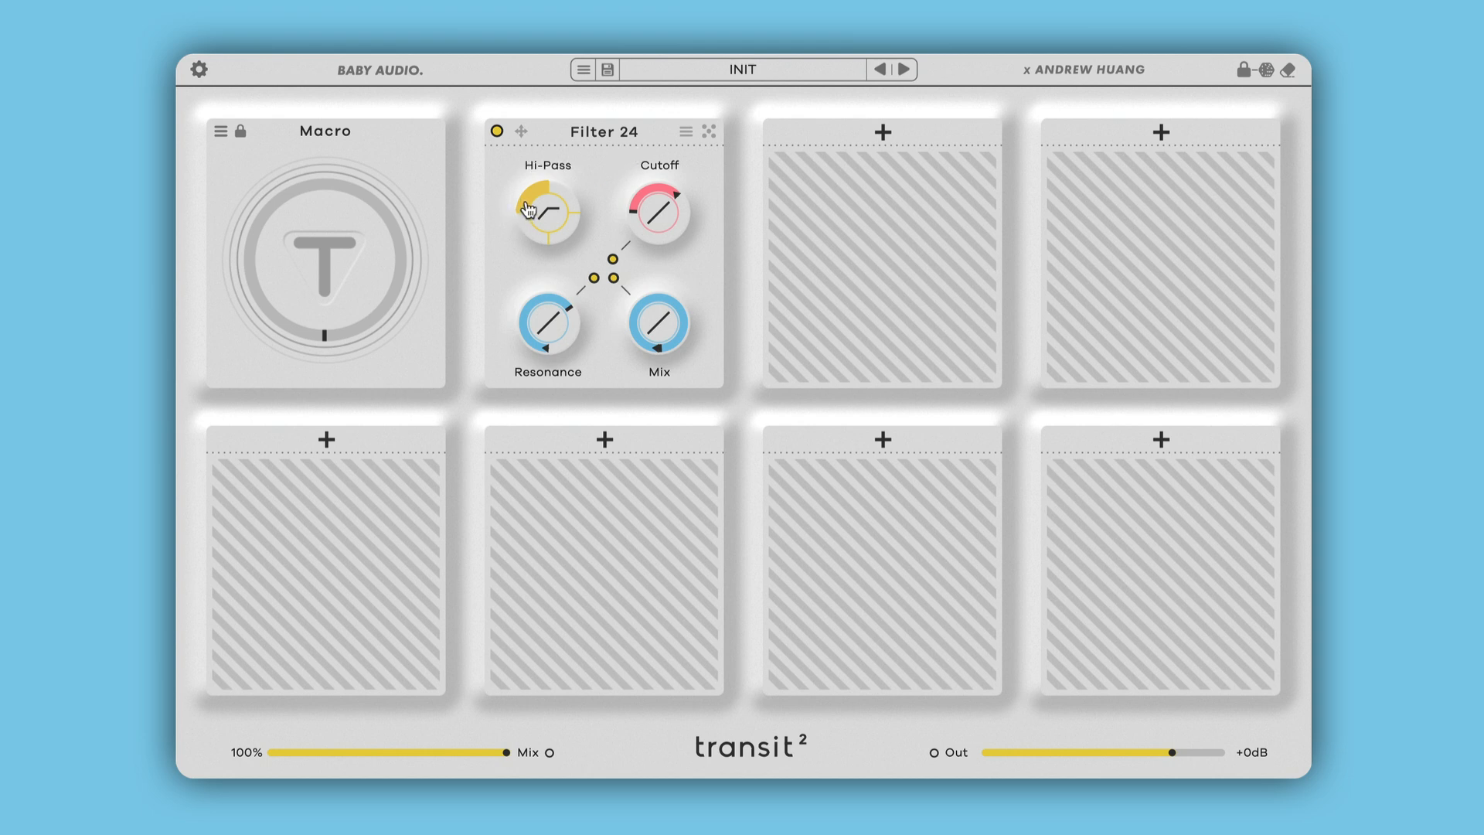
- Bend the motion curves of the Filter 24 module's Mix and Resonance
mouse_move(660, 312)
left_click_drag(659, 321, 656, 298)
left_click_drag(549, 328, 541, 294)
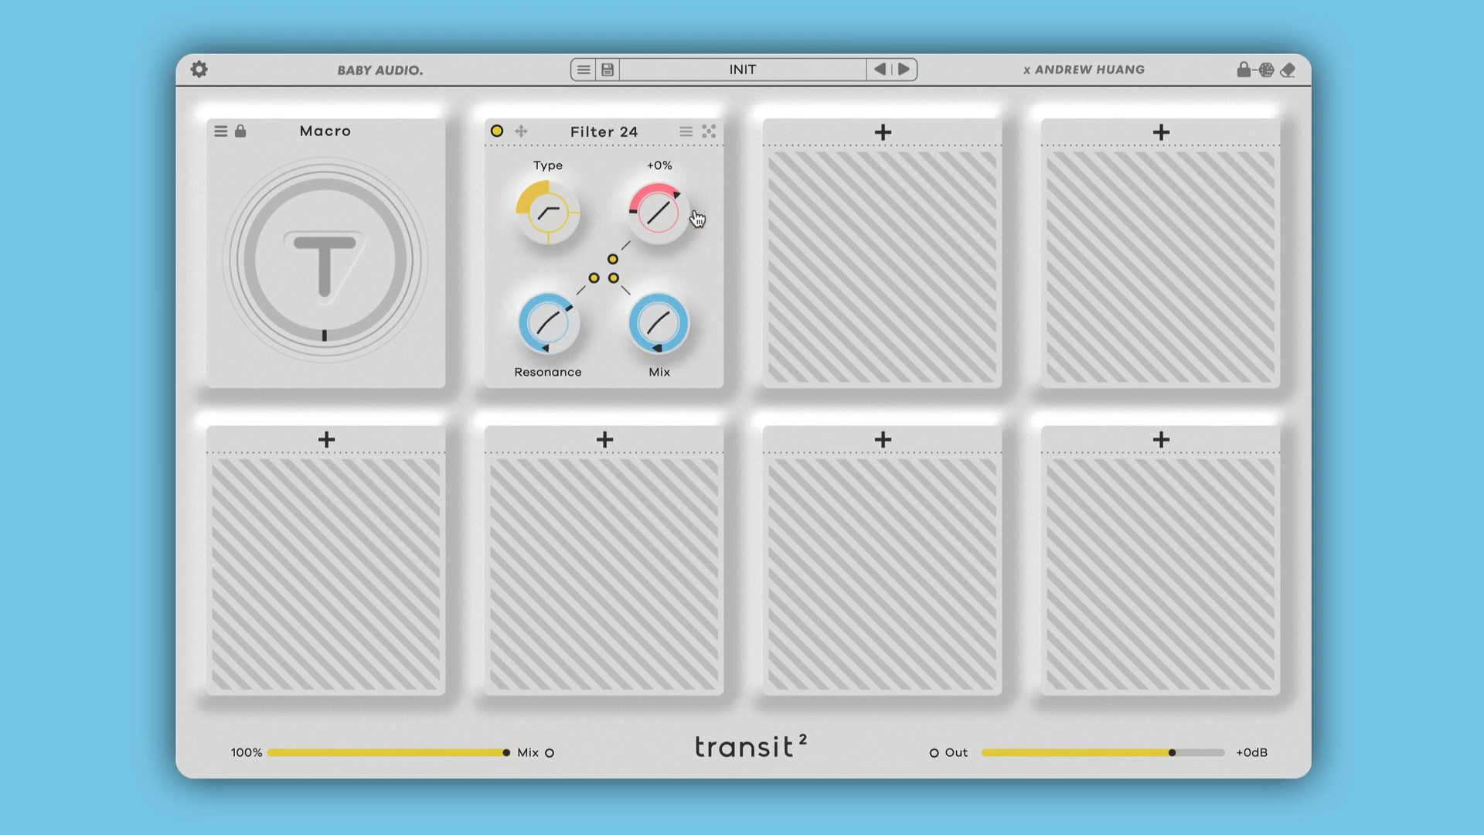
- Widen the filter's cutoff motion to sweep upward over its full range and test it with the Macro knob
left_click_drag(656, 221, 637, 164)
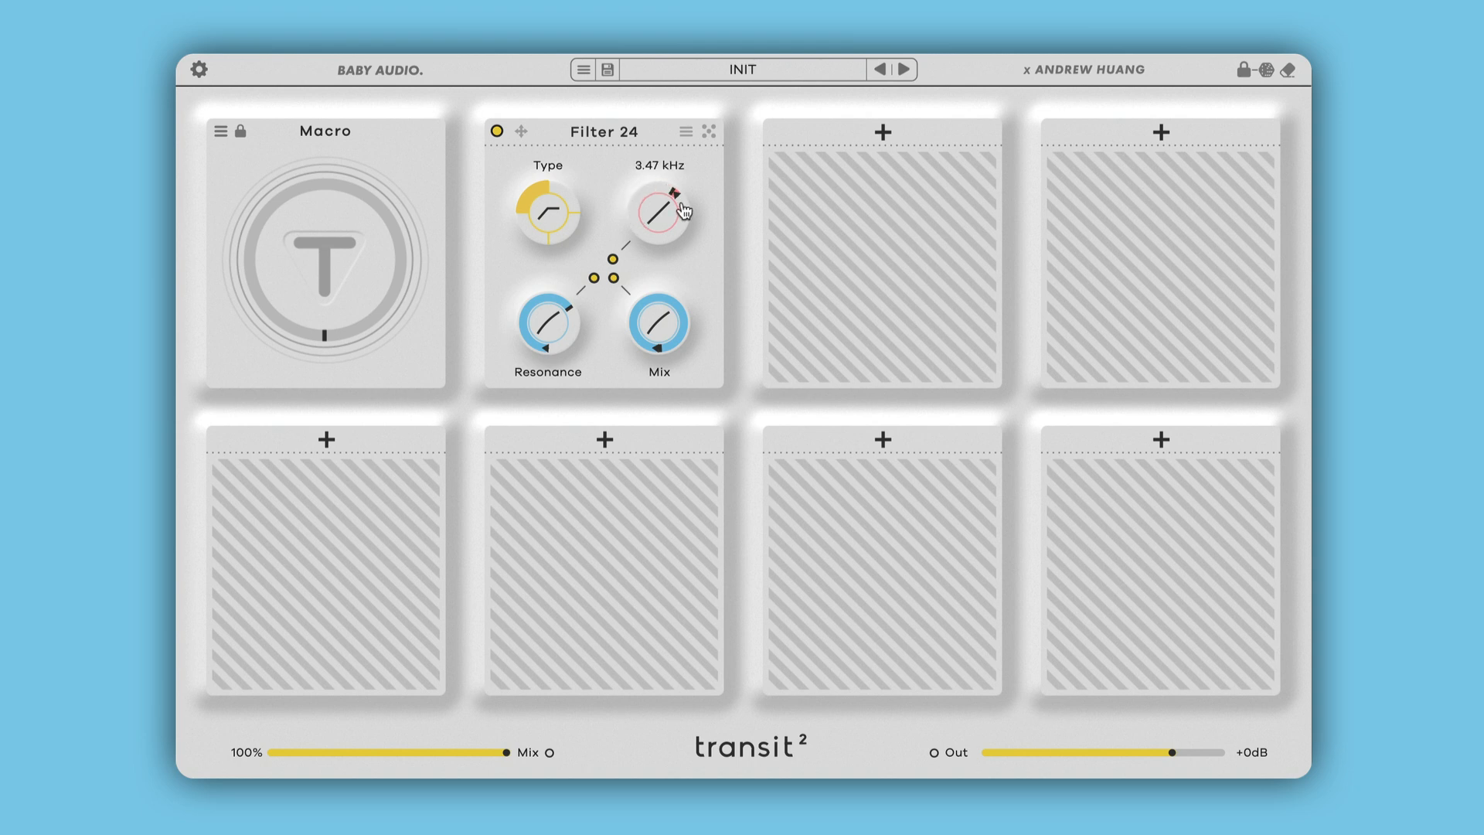
left_click_drag(674, 217, 670, 68)
left_click_drag(352, 300, 508, 499)
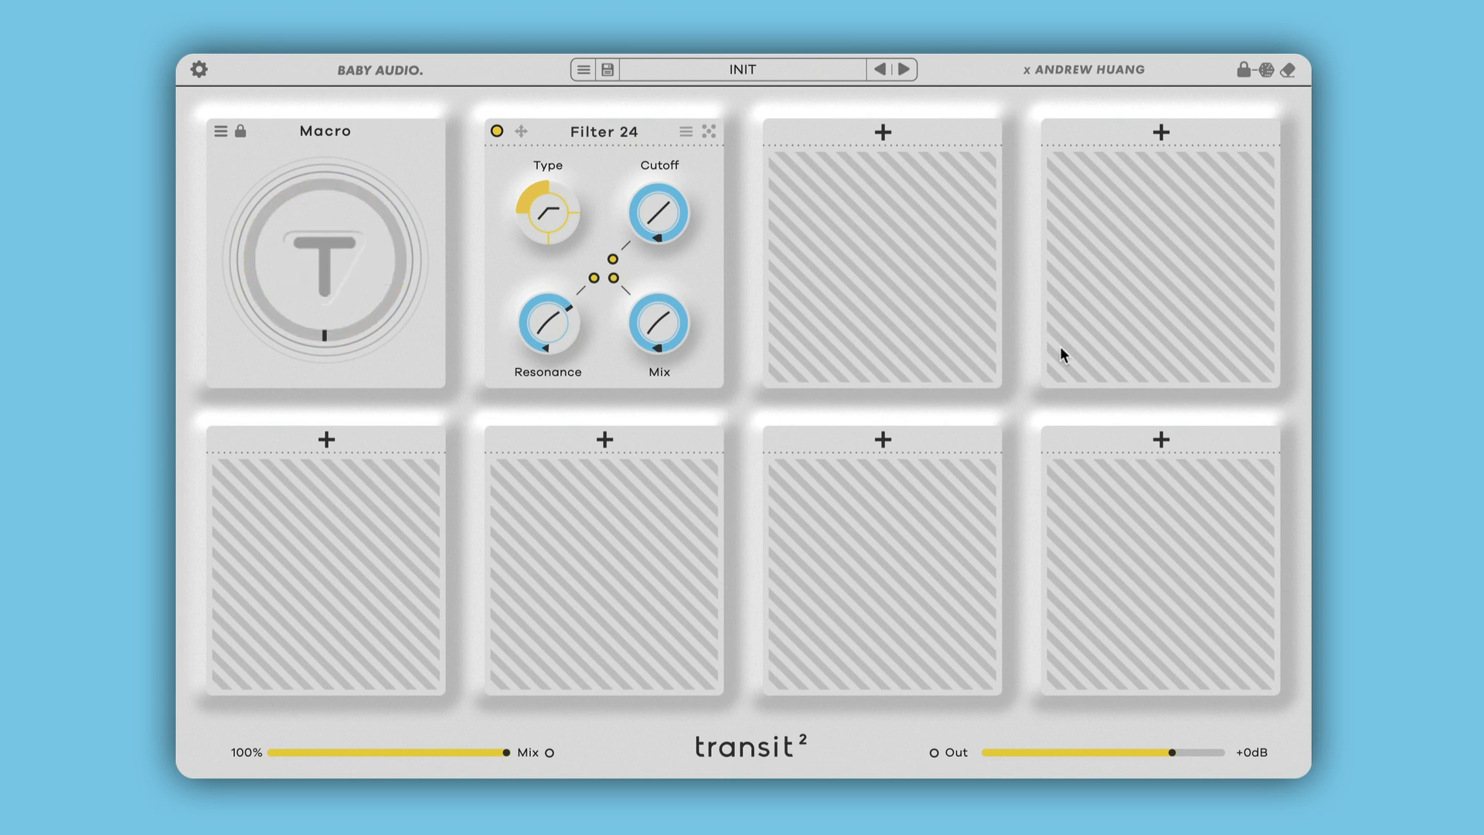
- Add a Delay module after Filter 24, raise its Feedback and bend its Mix motion curve to about +32%
left_click(882, 132)
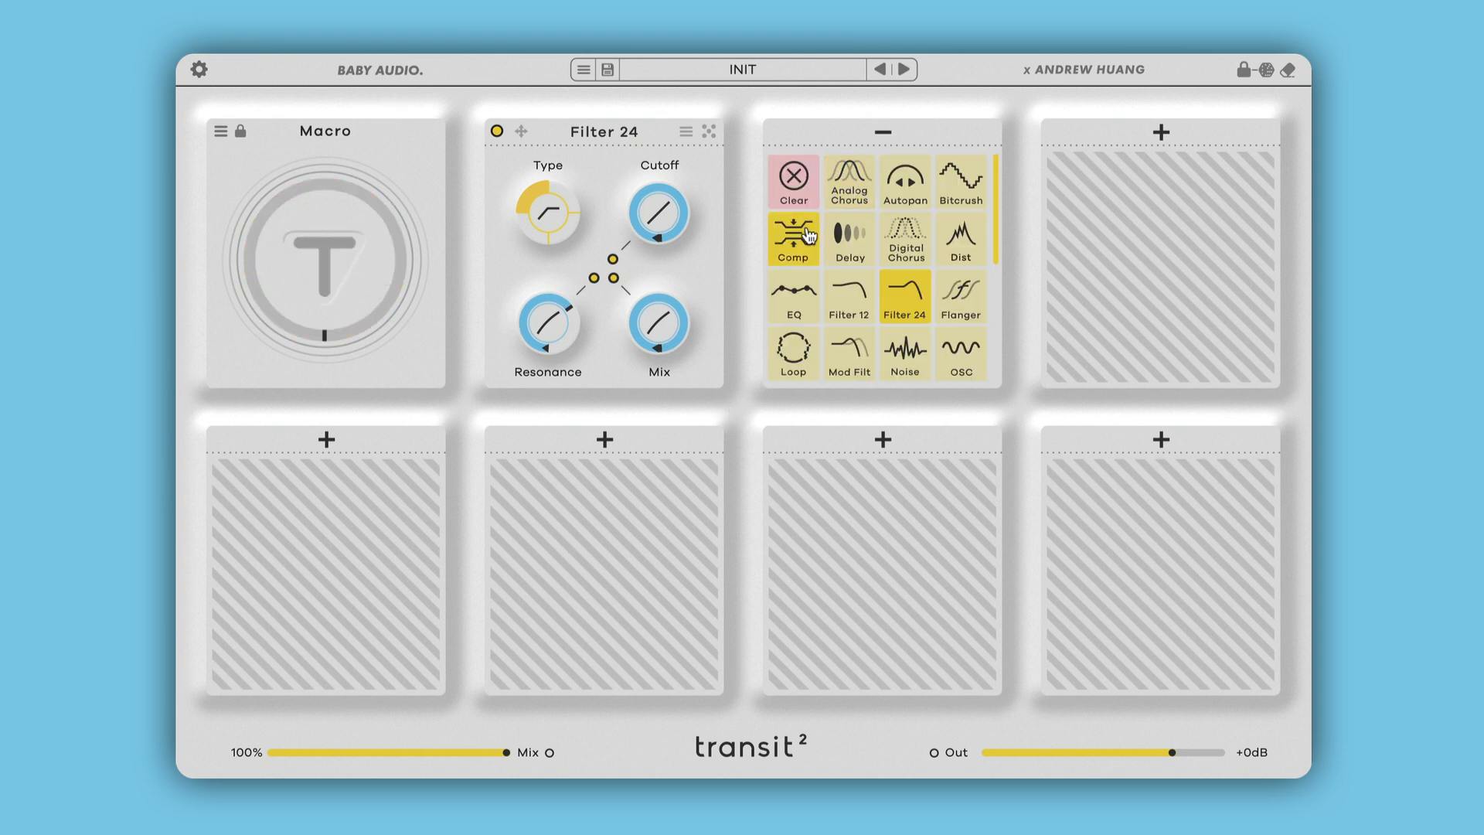
left_click(848, 241)
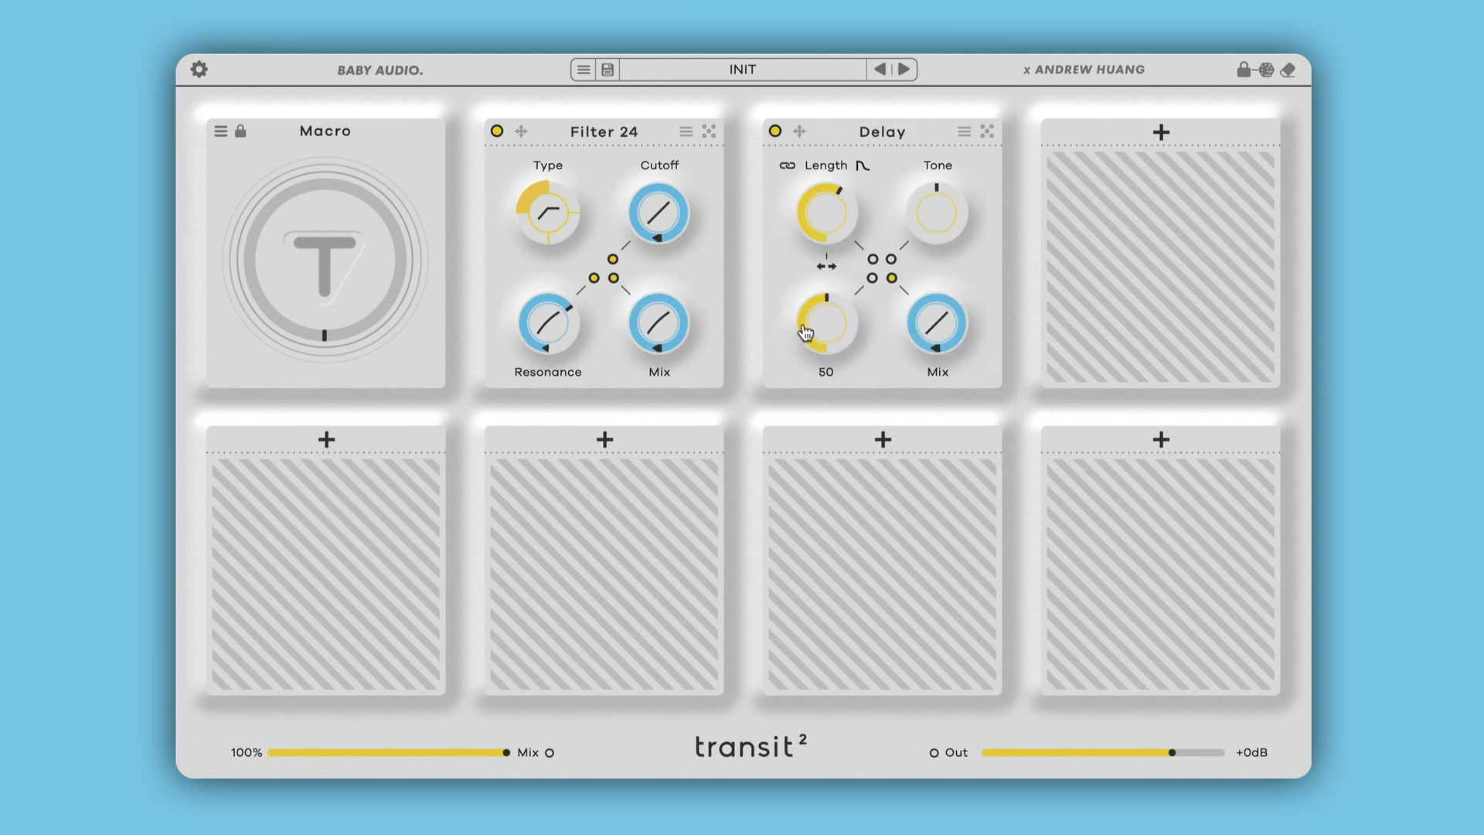
left_click_drag(807, 346, 805, 302)
left_click_drag(937, 329, 937, 293)
left_click_drag(939, 354, 942, 340)
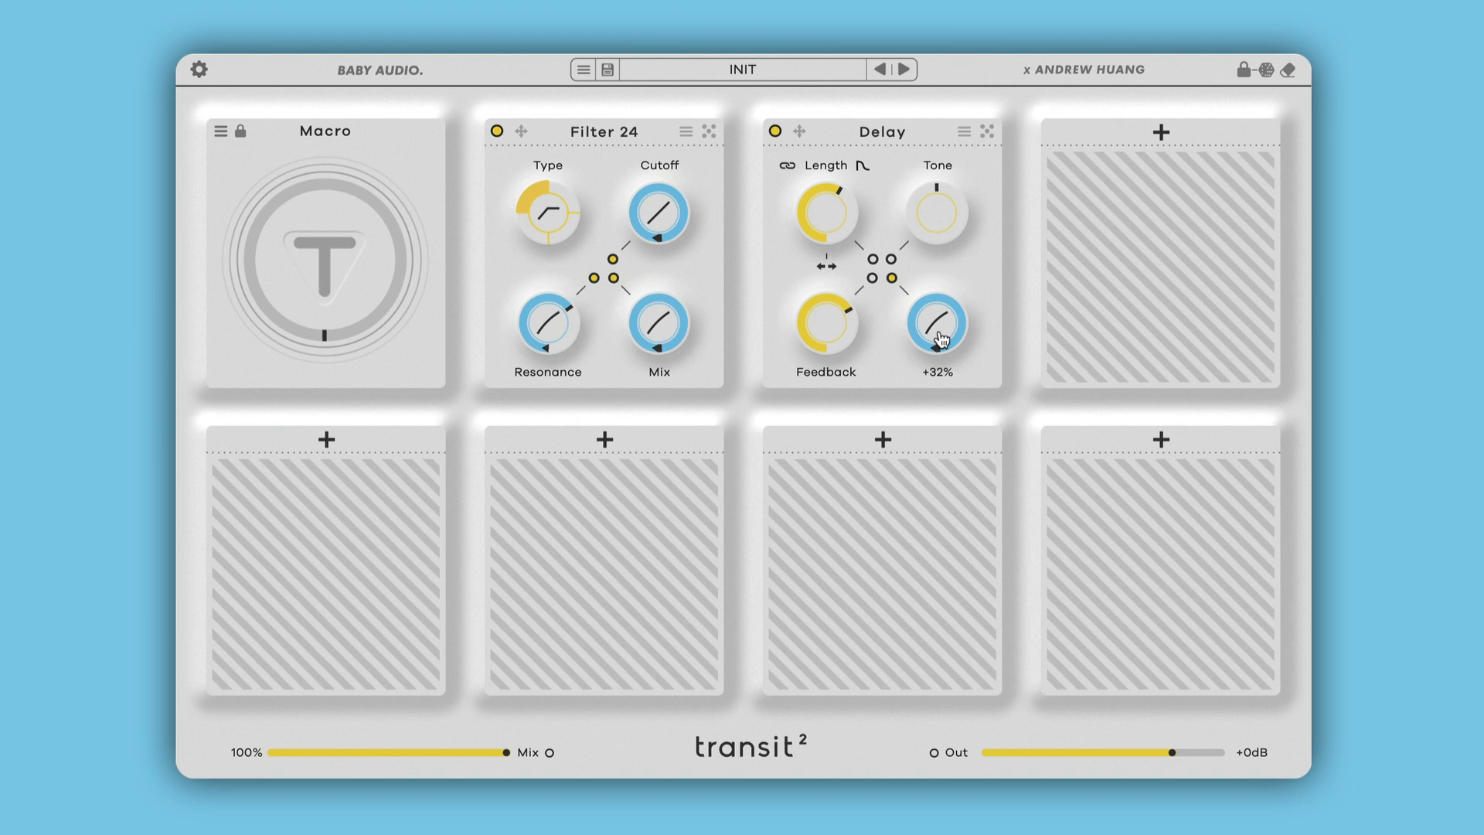
- Add a Reverb module after the Delay, reduce the maximum of its Mix motion range and sweep the Macro knob
left_click(1159, 134)
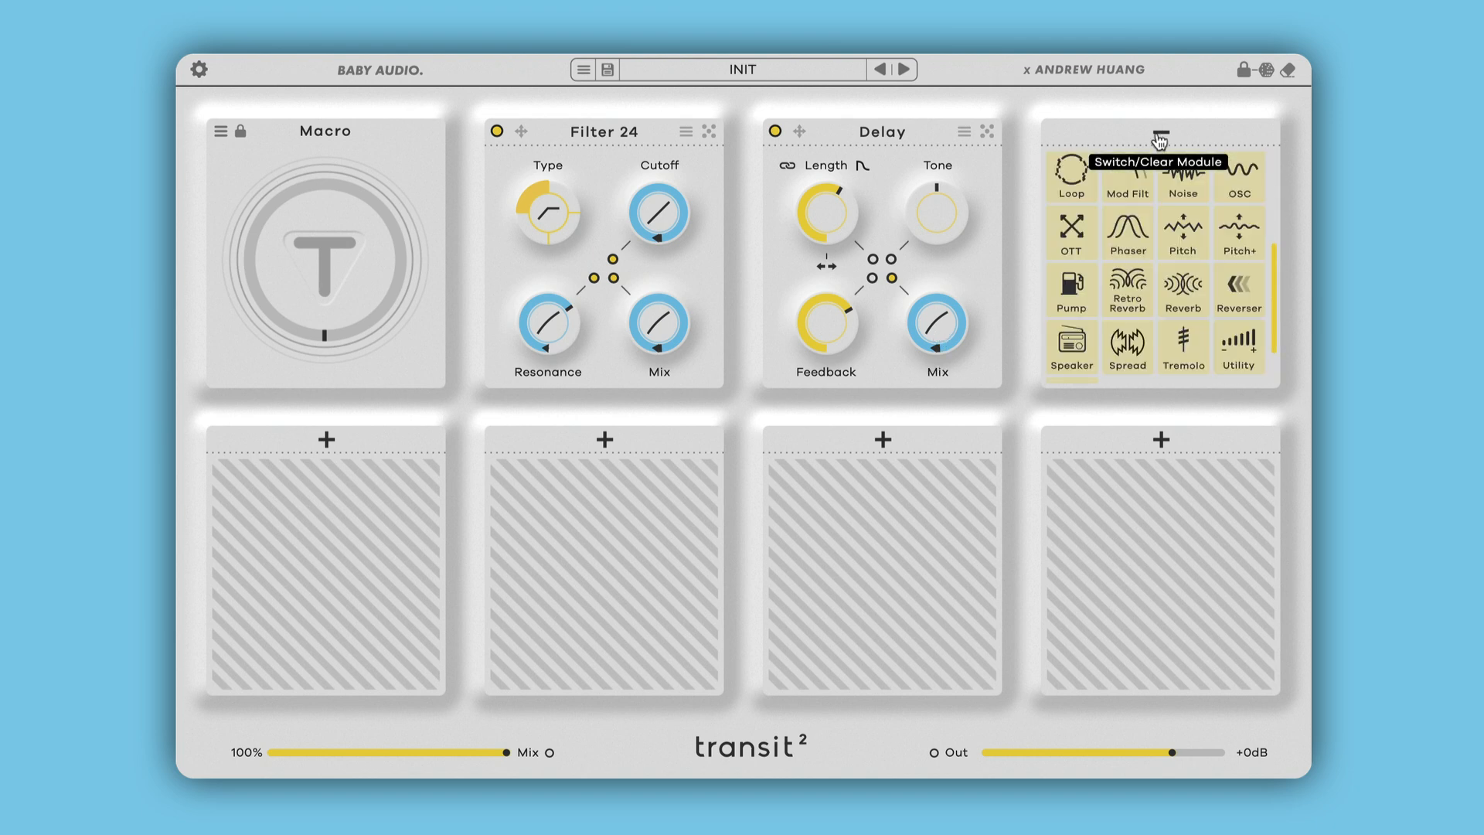
left_click(1183, 288)
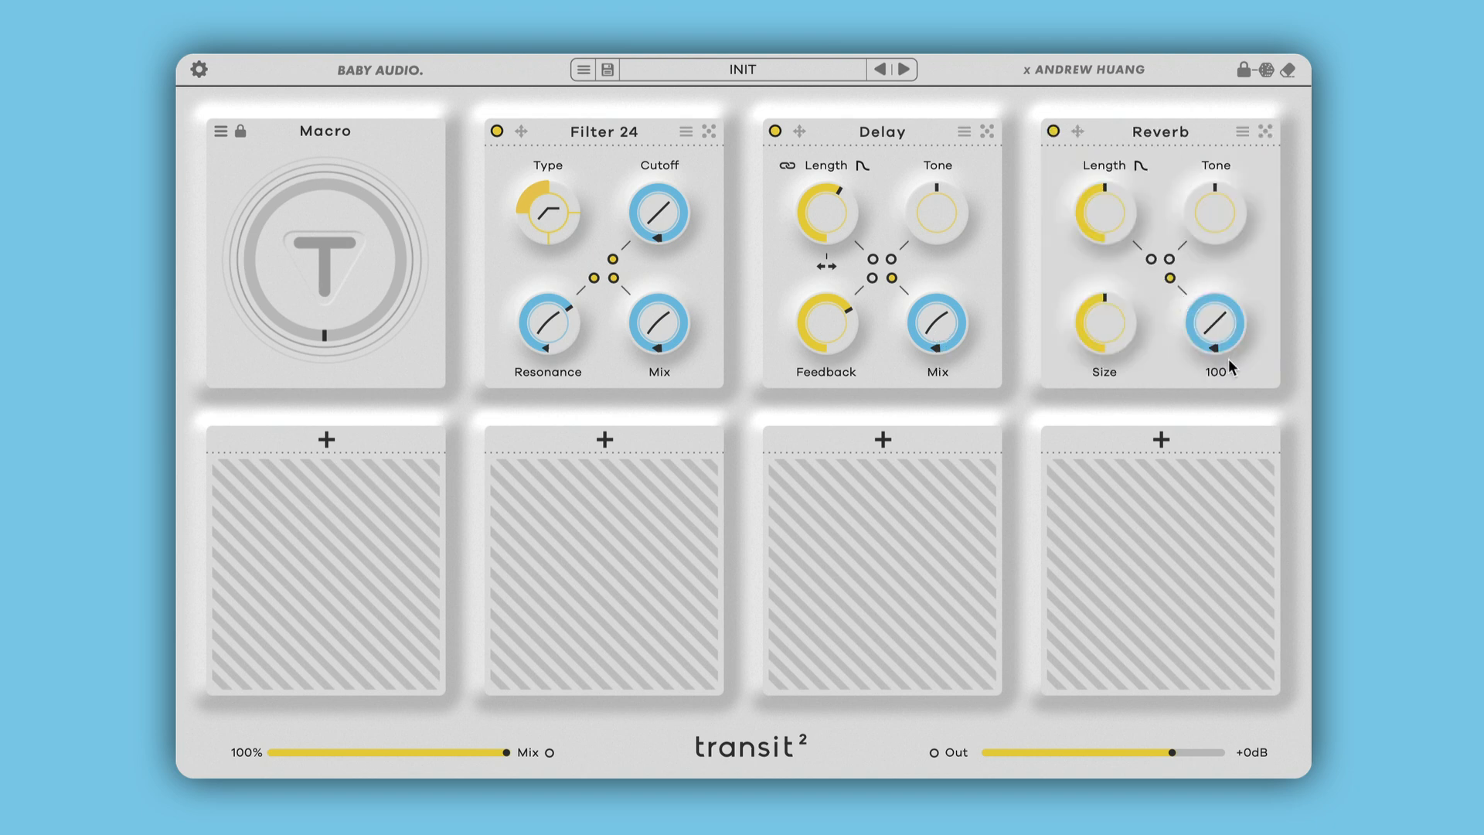
left_click_drag(1232, 355, 1233, 462)
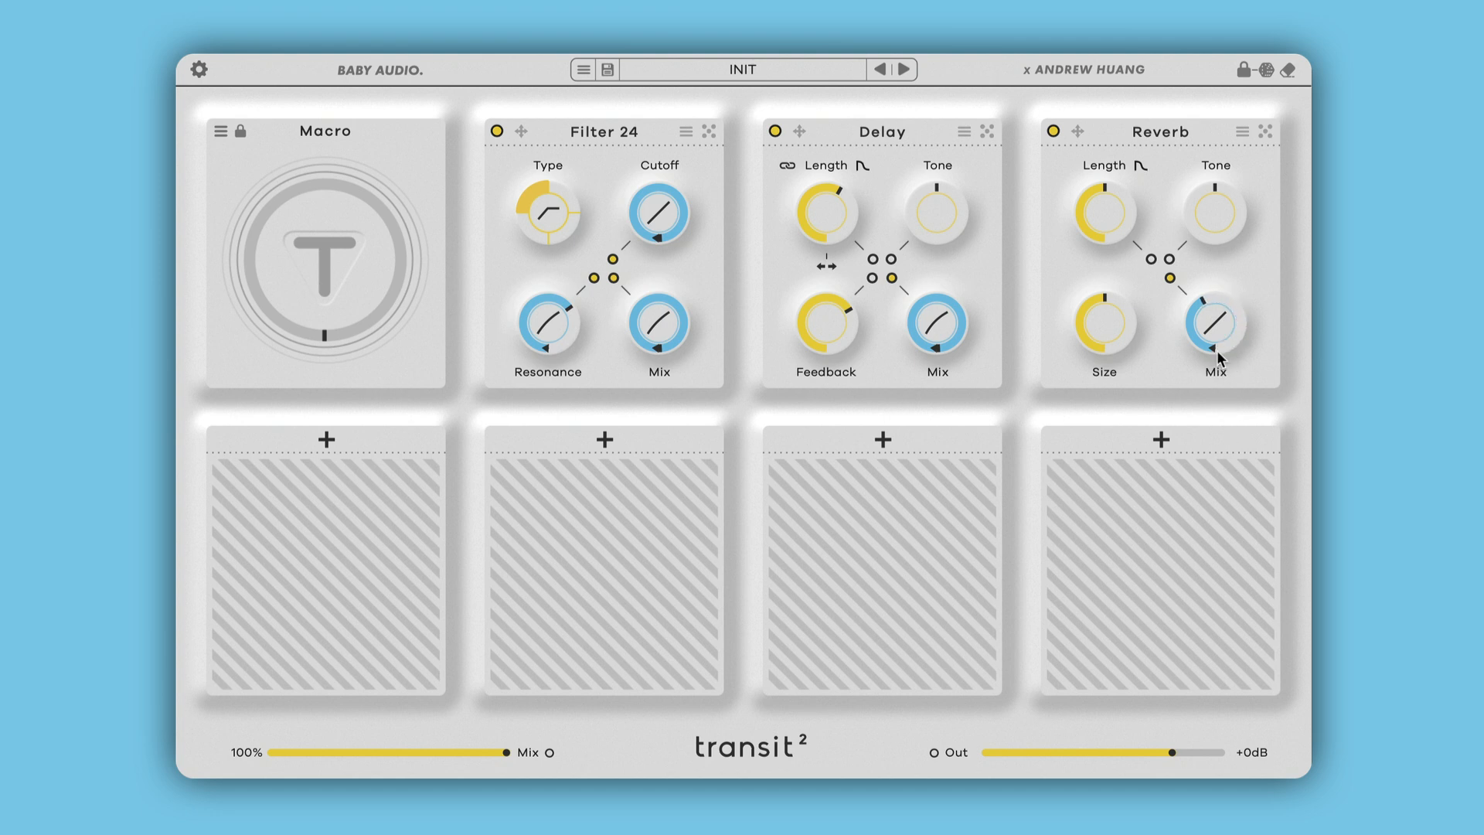
left_click_drag(1218, 357, 1223, 422)
left_click_drag(321, 330, 294, 145)
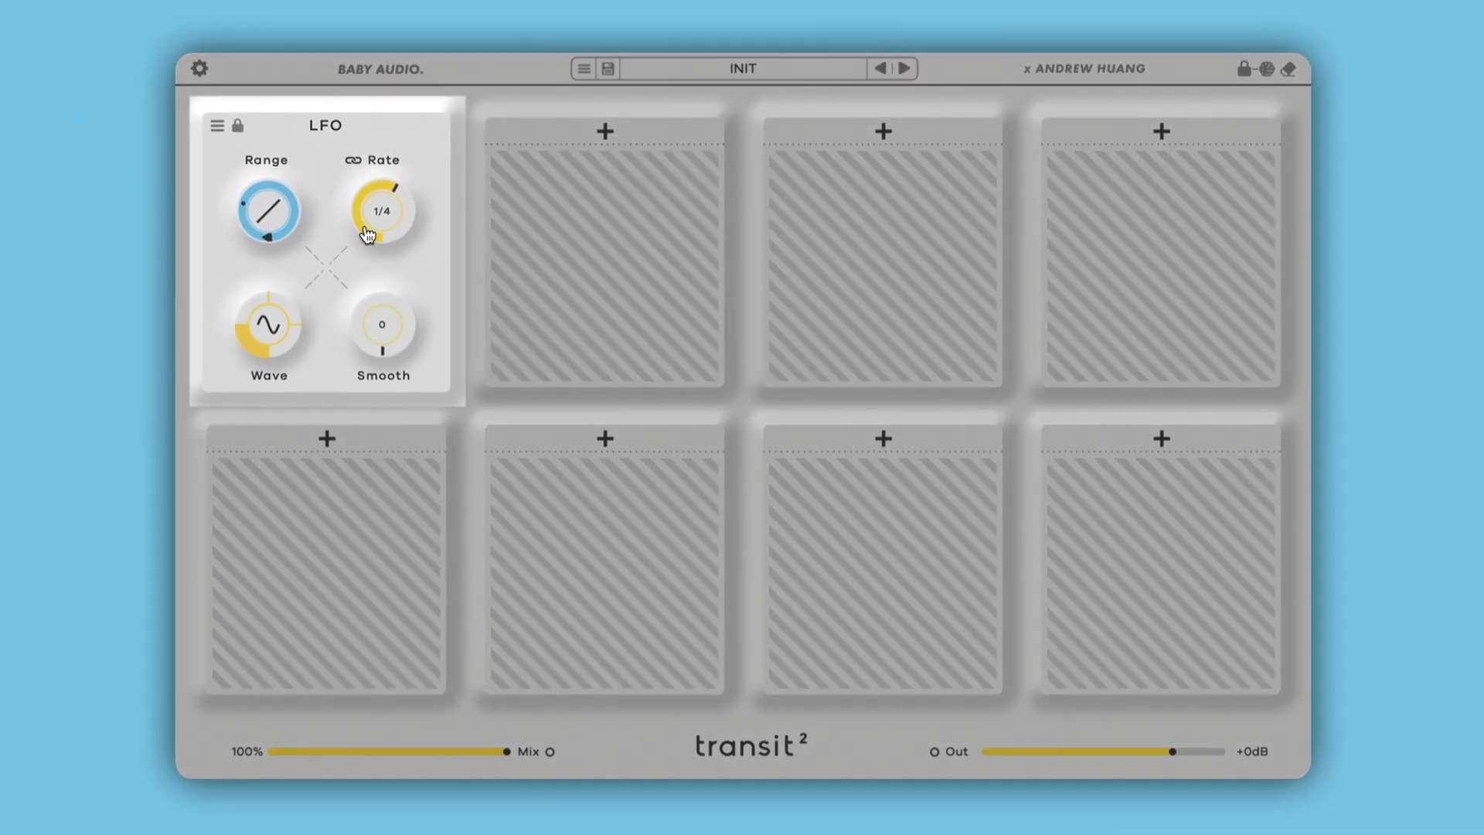
- Load a Distortion module beside the LFO with type RECT, enable motion on Drive and bend the Mix motion curve
mouse_move(273, 334)
left_mouse_down()
mouse_move(288, 325)
mouse_move(276, 331)
left_mouse_up()
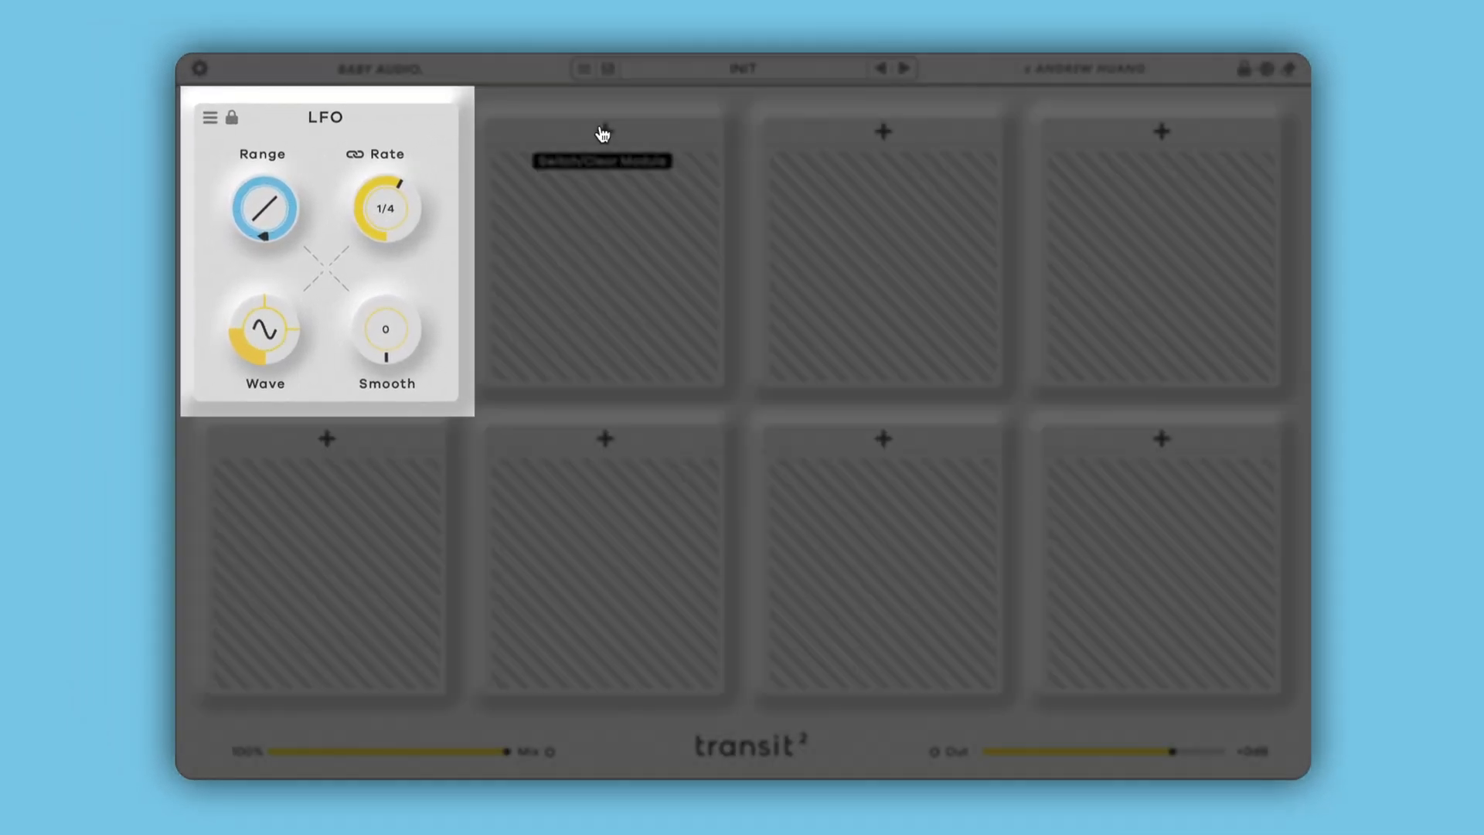
left_click(603, 132)
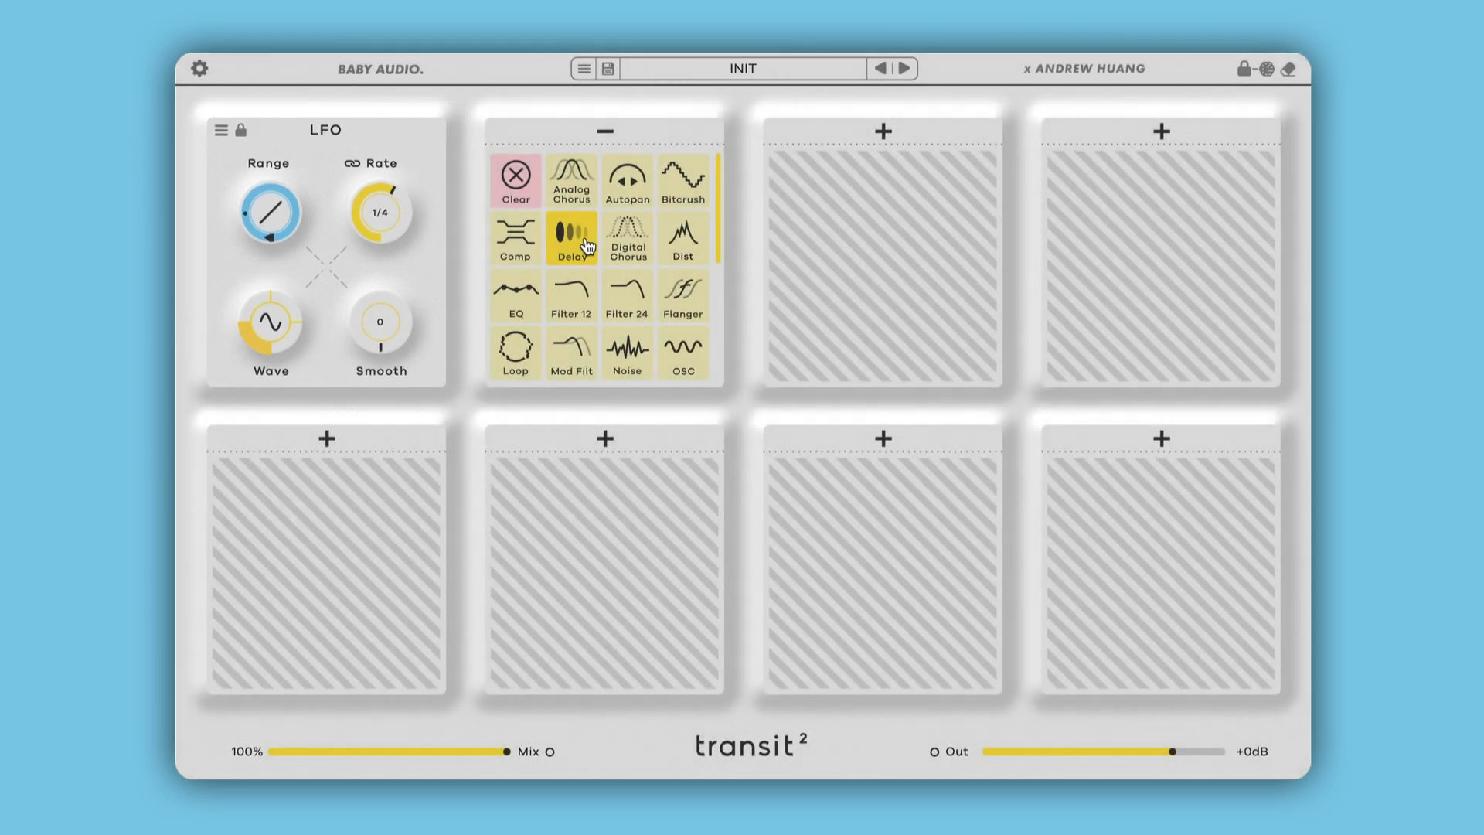
left_click(665, 244)
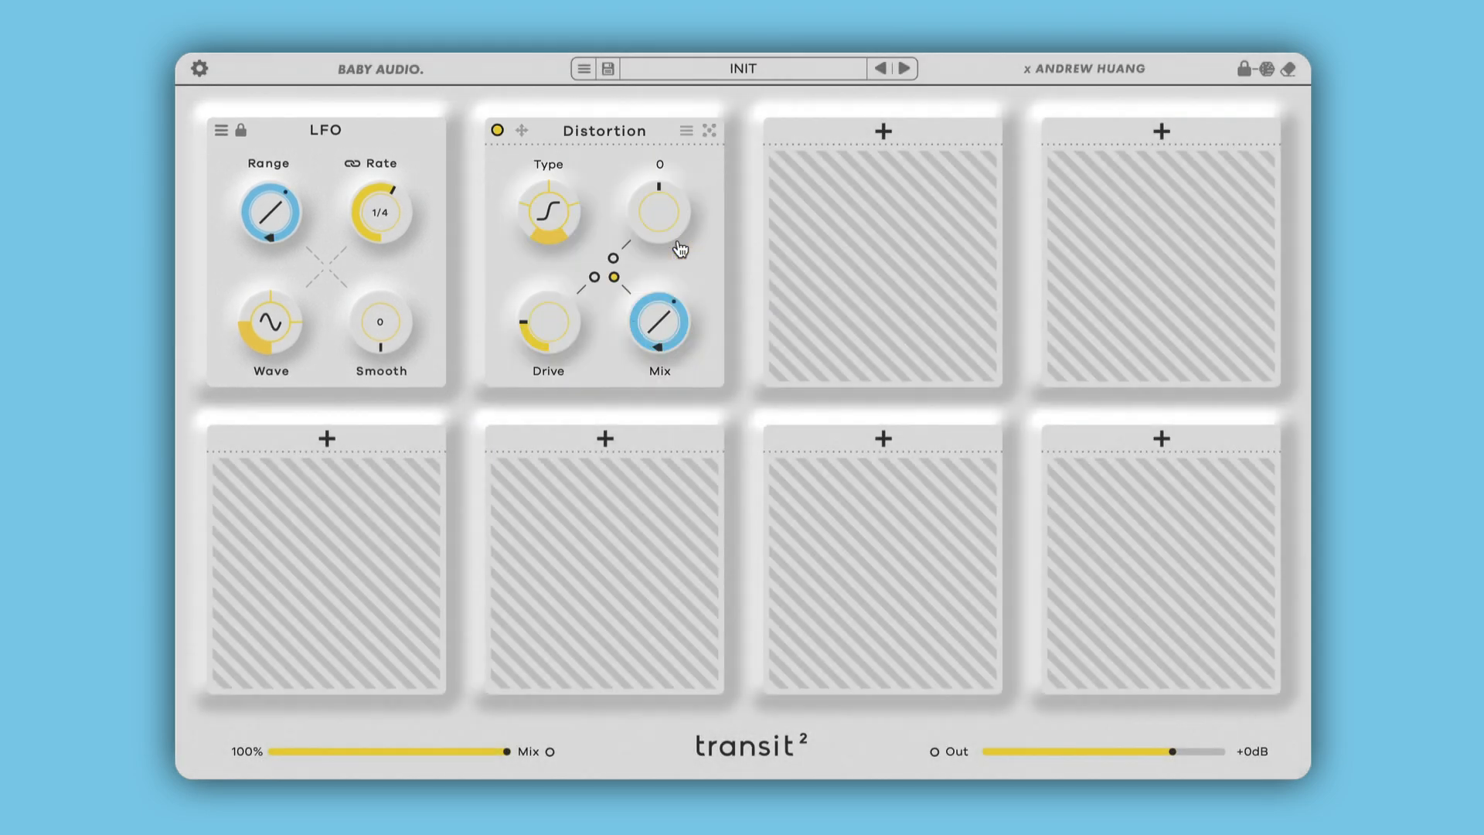
left_click(593, 278)
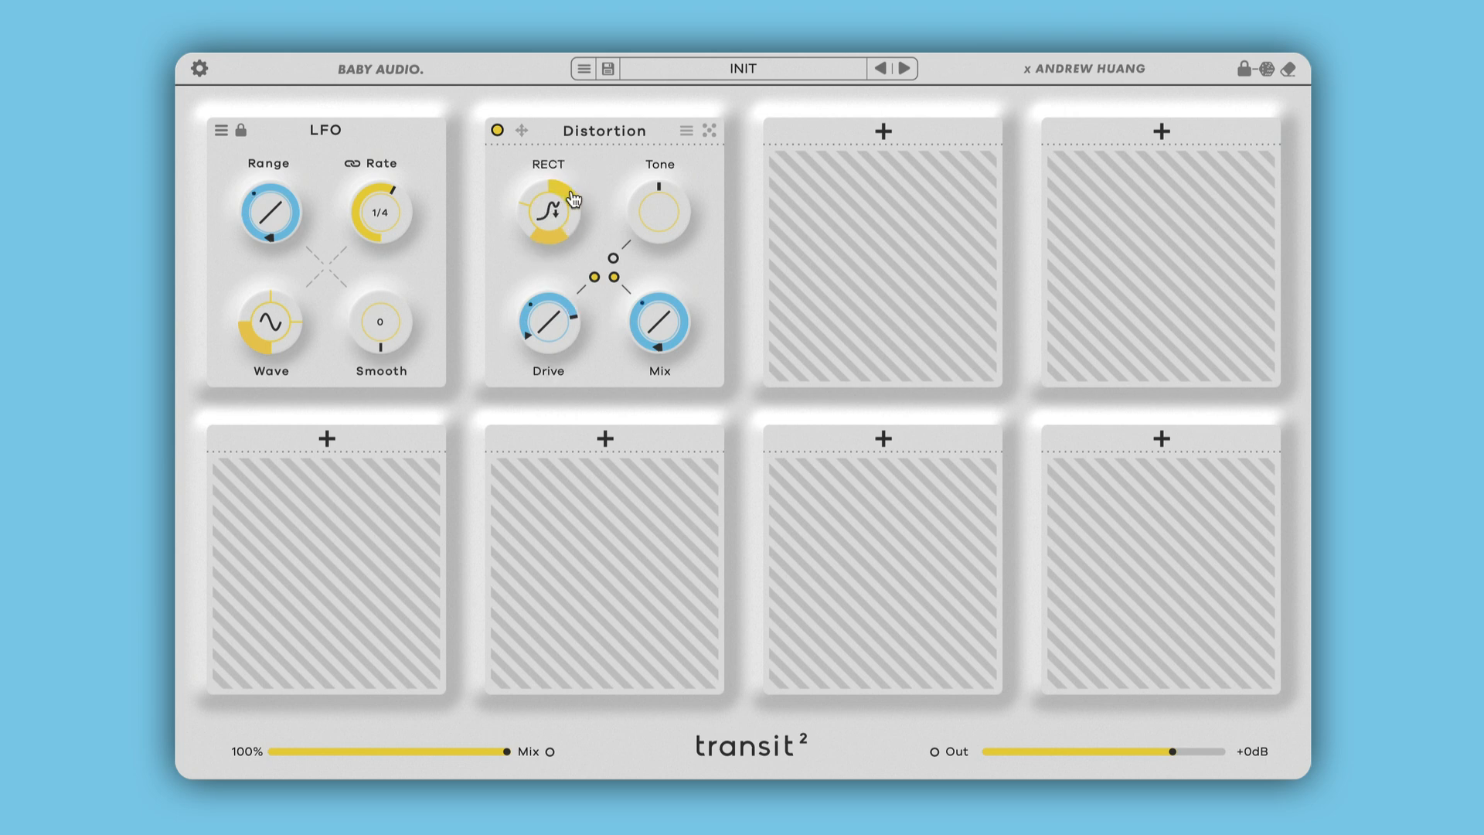
left_click_drag(642, 333, 629, 263)
- Add a Speaker module after Distortion, enable motion on its Mix, Drive and High, and bend the Mix and Drive curves
left_click(866, 145)
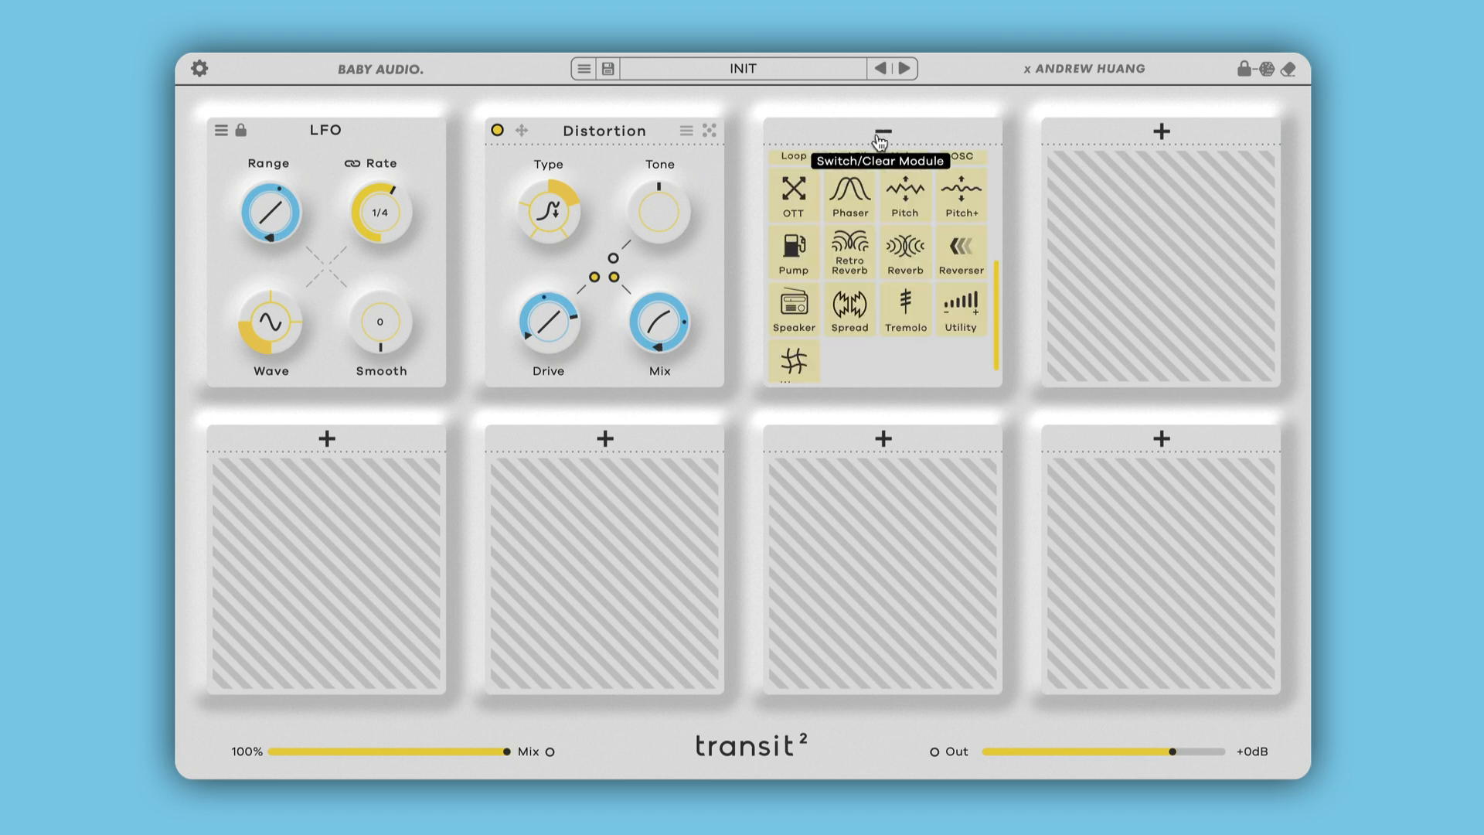
left_click(793, 310)
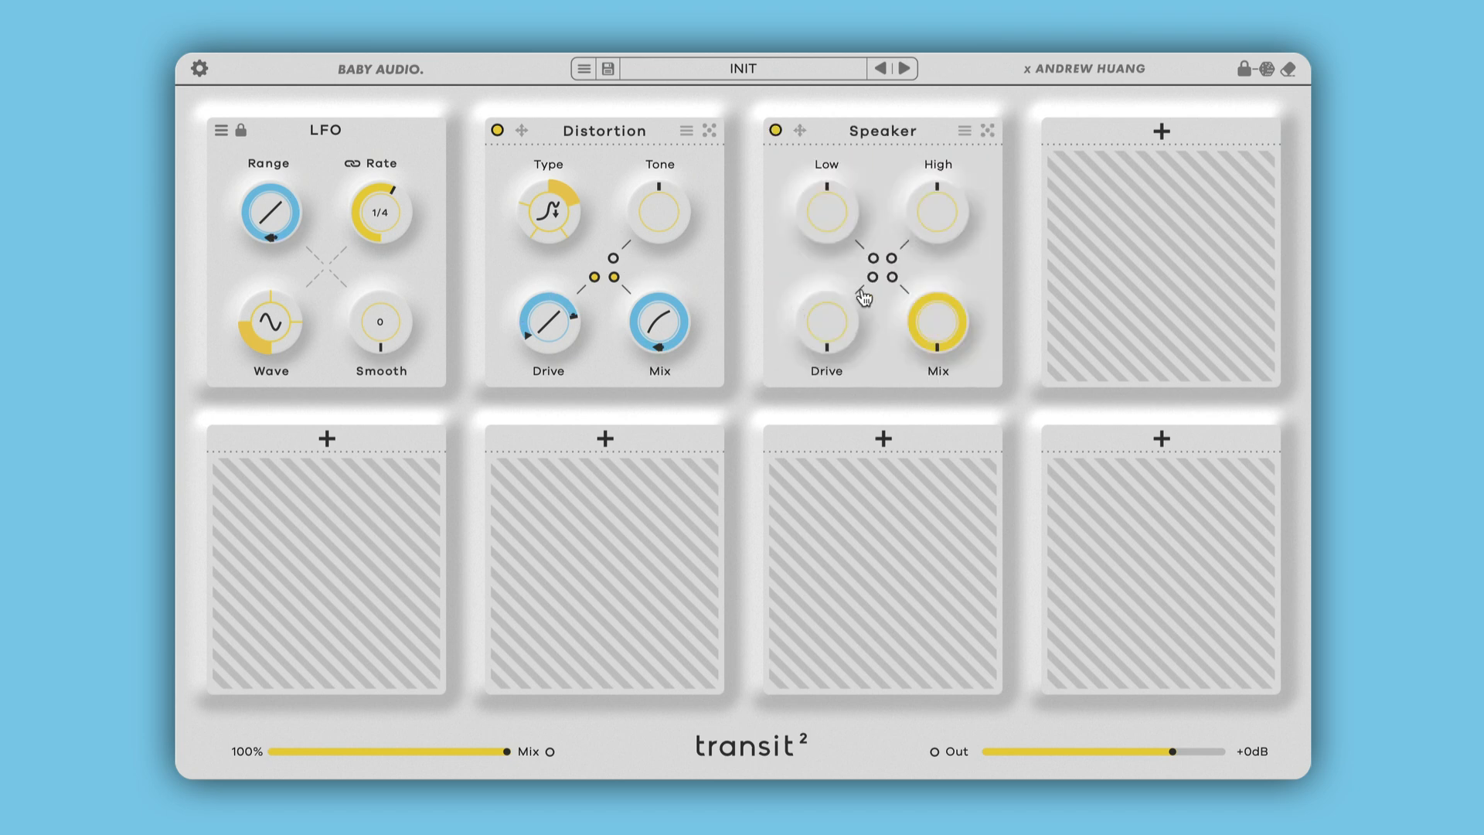
left_click(892, 278)
mouse_move(955, 358)
left_mouse_down()
mouse_move(951, 479)
mouse_move(955, 359)
left_mouse_up()
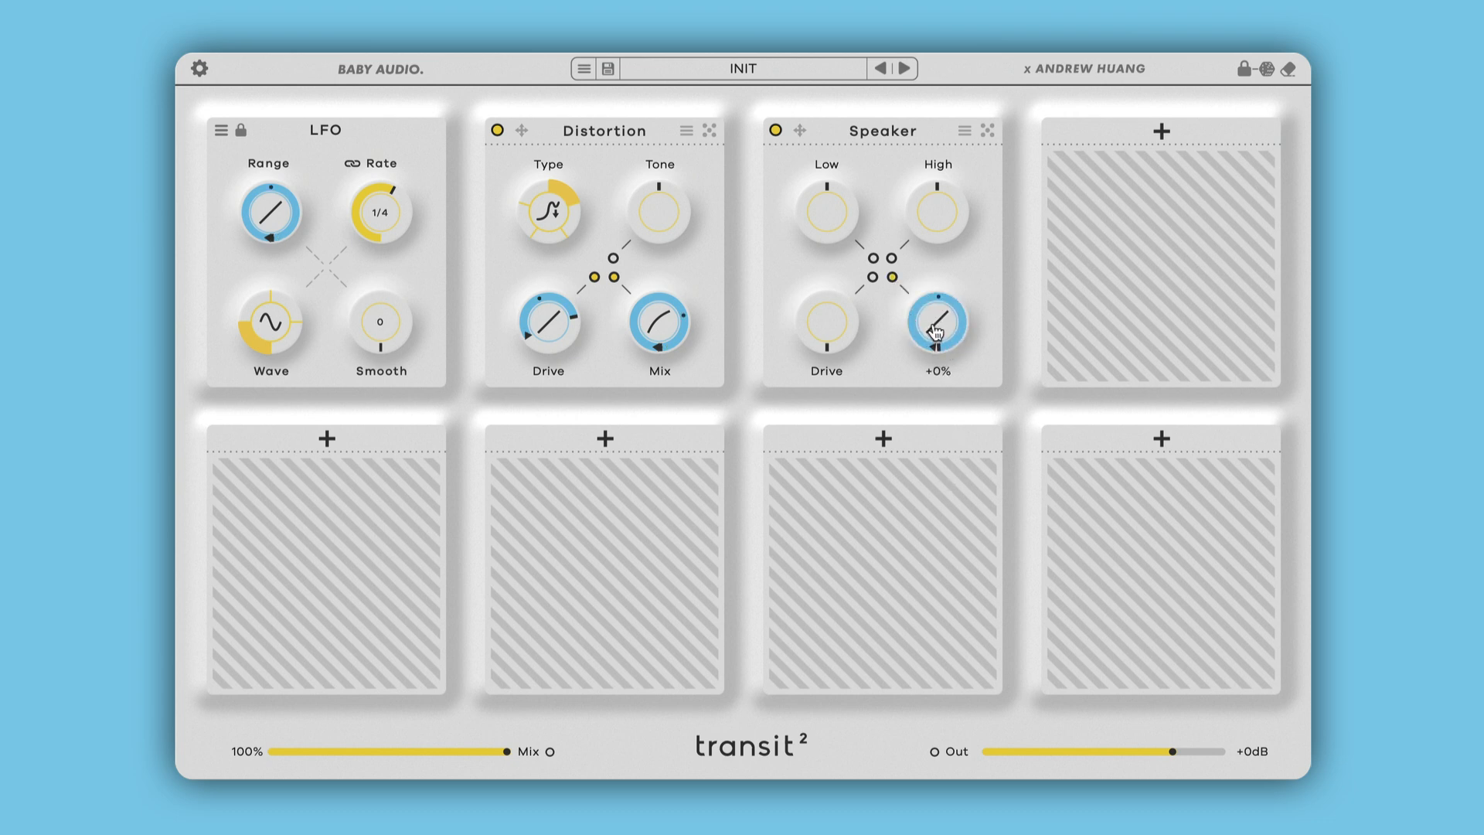
left_click(872, 279)
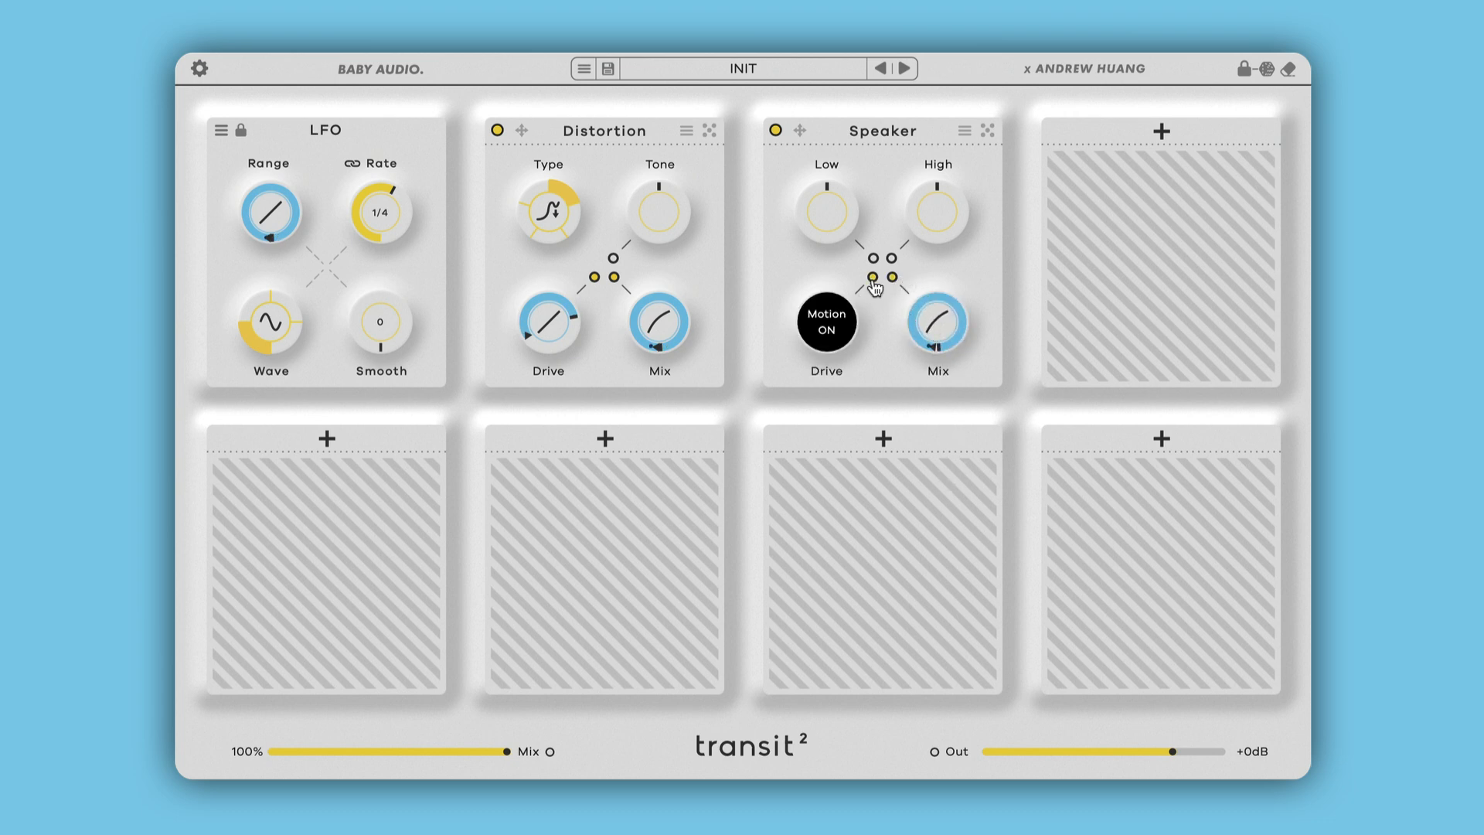
left_click_drag(804, 320, 819, 290)
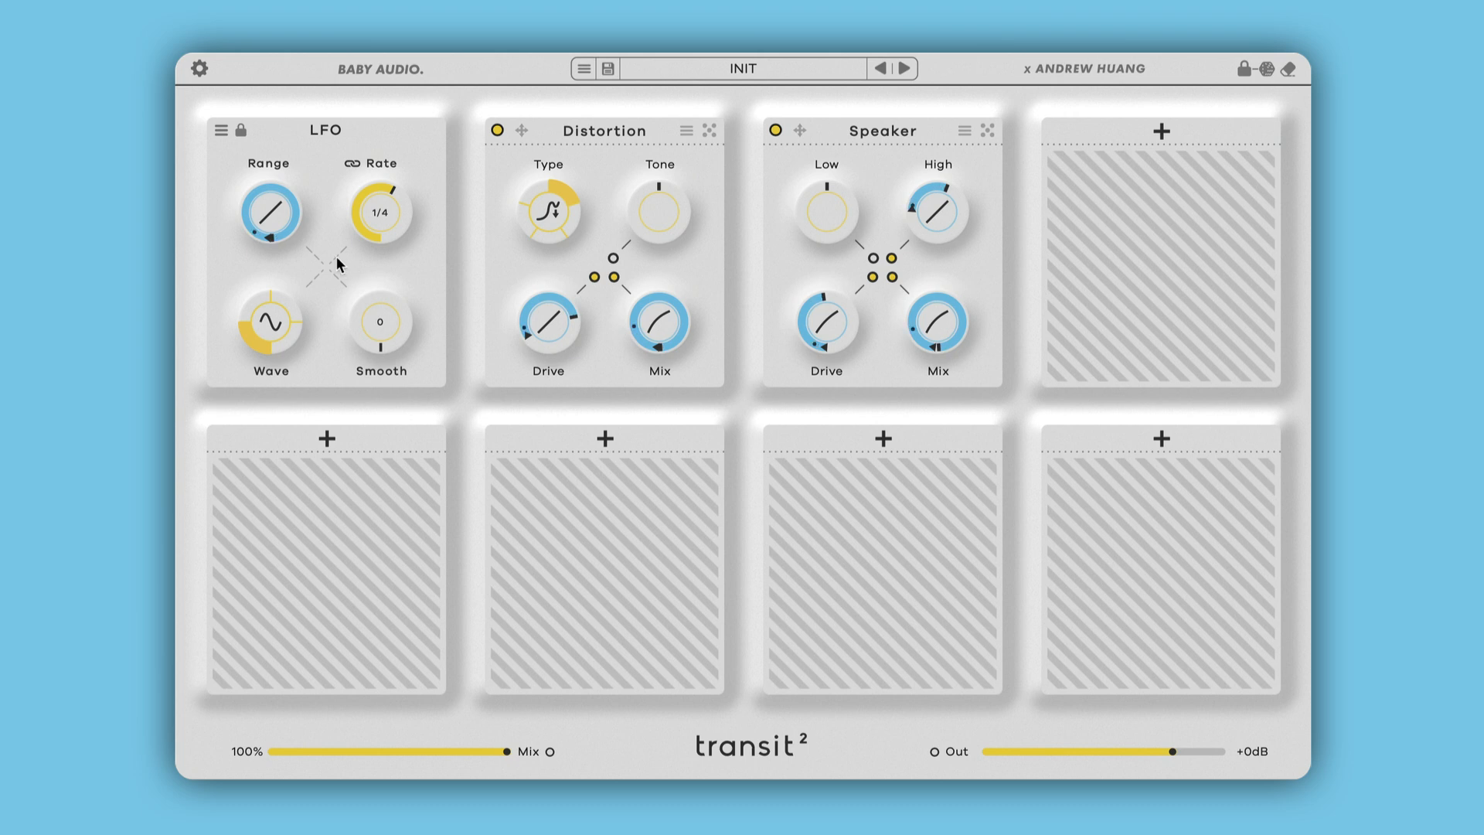
- Switch the LFO wave to the sawtooth shape and slow down its rate
left_click_drag(368, 211, 362, 224)
left_click_drag(296, 300, 292, 303)
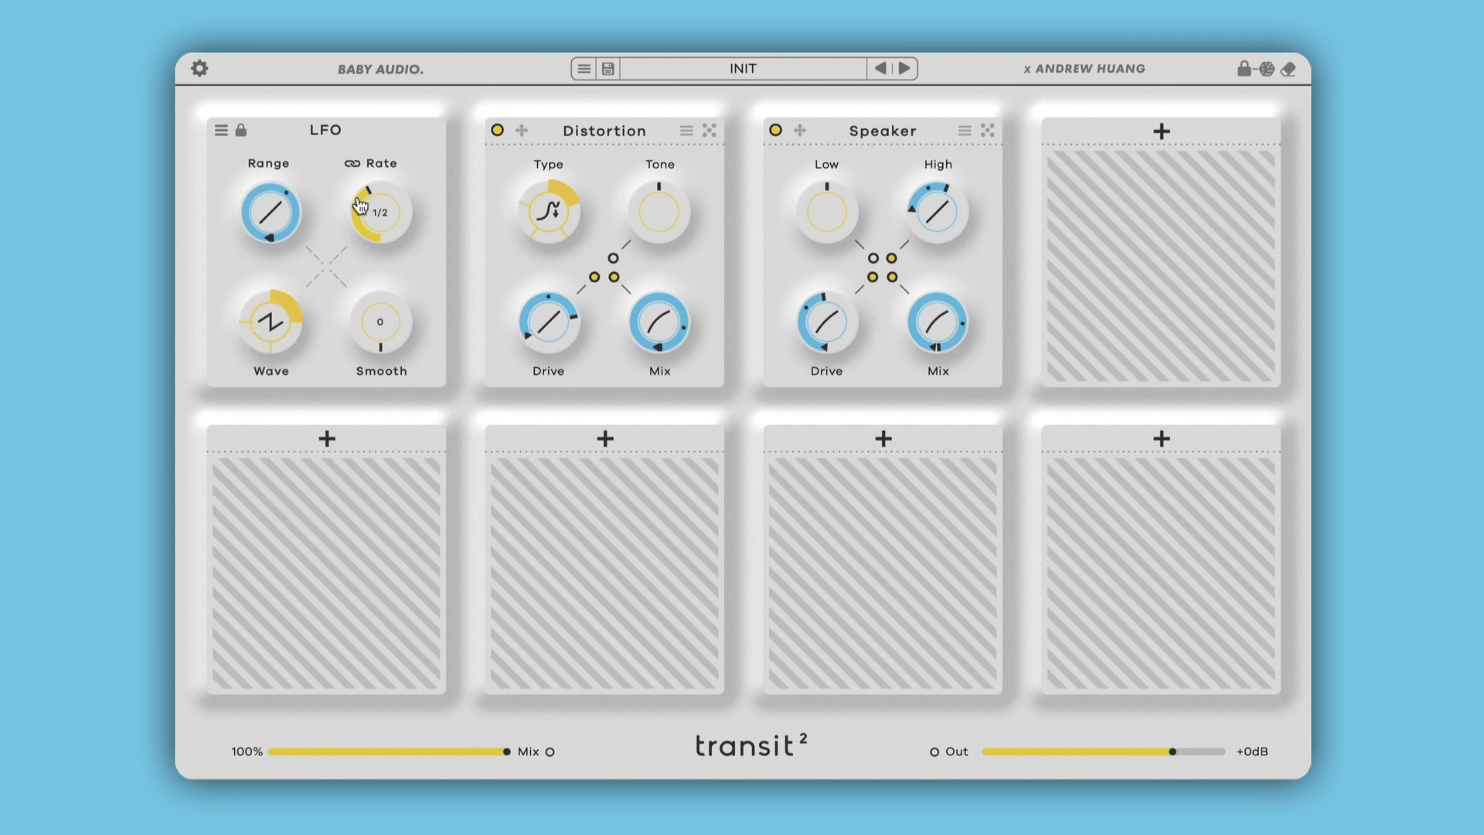
left_click_drag(356, 207, 359, 222)
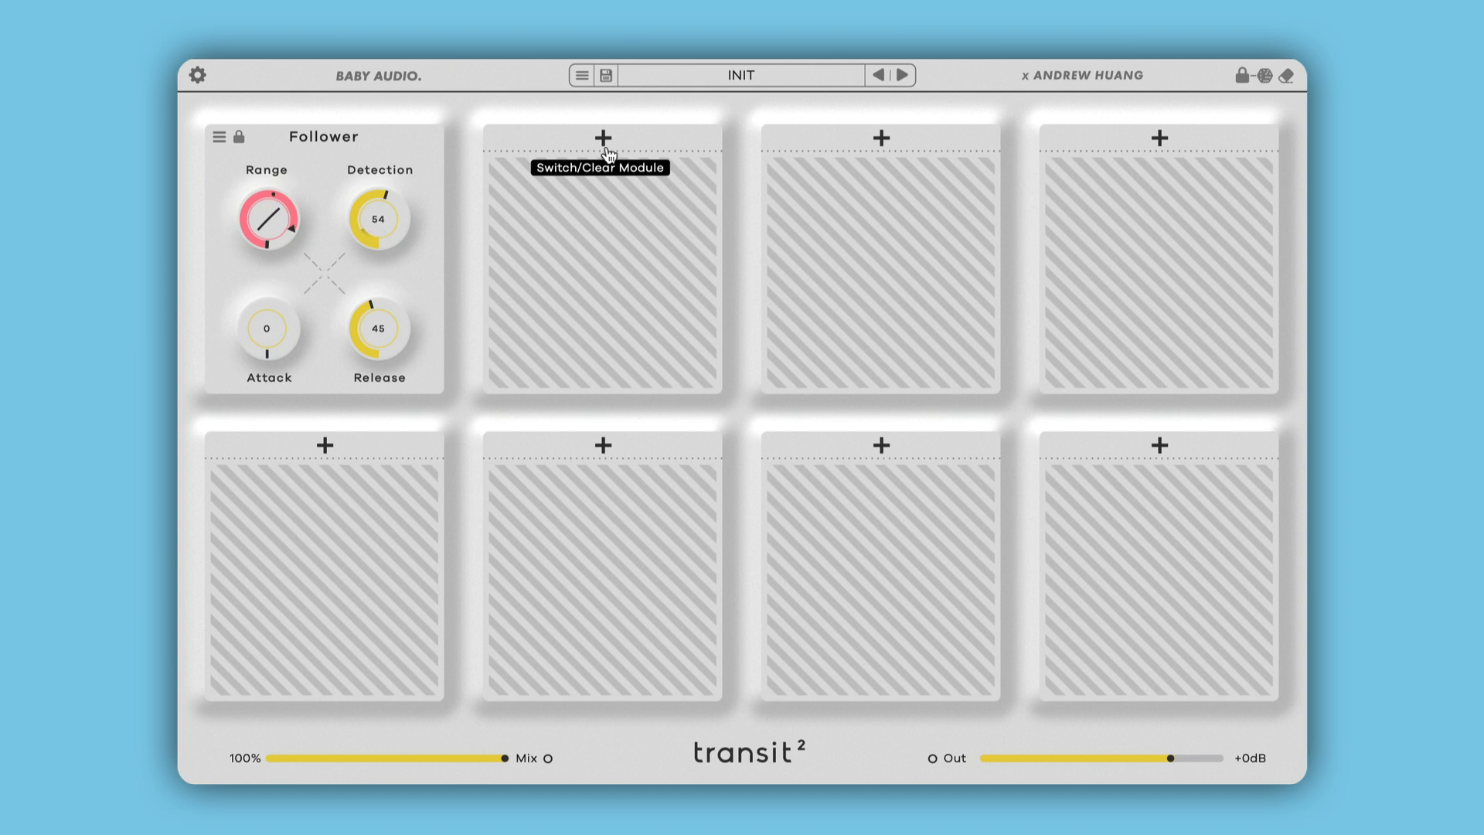
- Load a Reverser module beside the Follower and raise the start of its Mix motion range
left_click(606, 145)
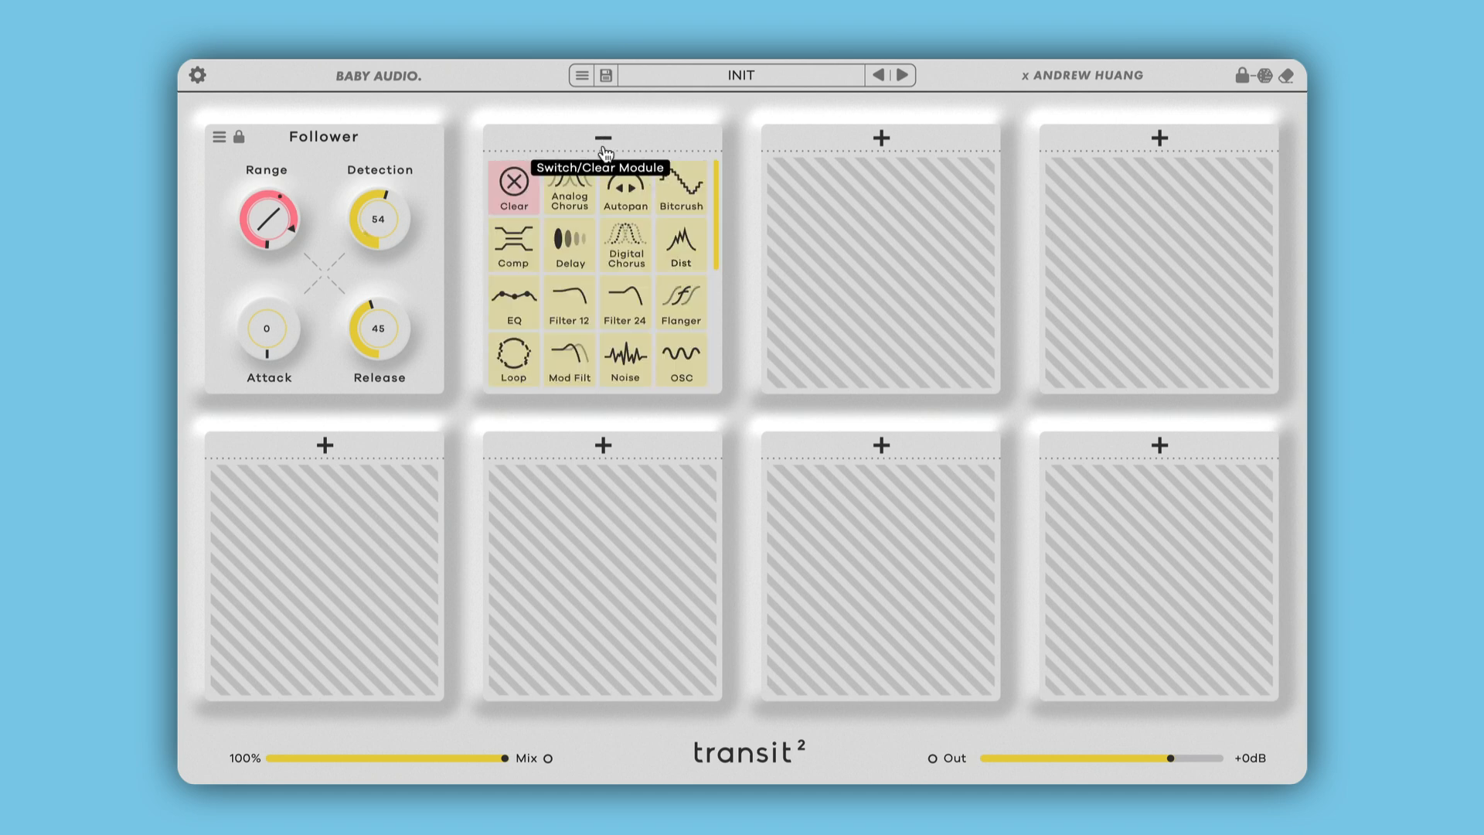
scroll(582, 302, "down", 1)
scroll(582, 305, "down", 2)
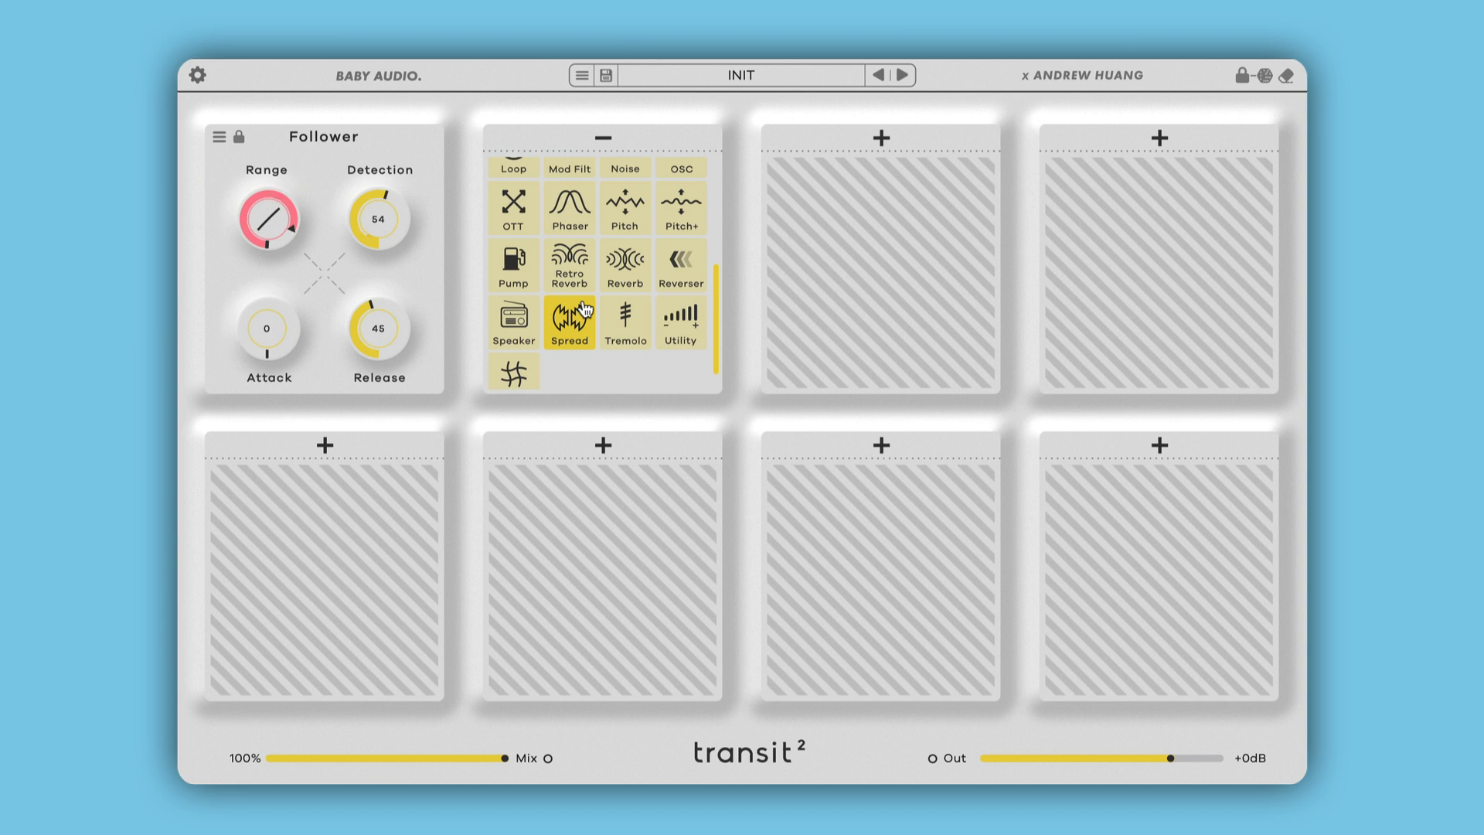
scroll(585, 309, "down", 1)
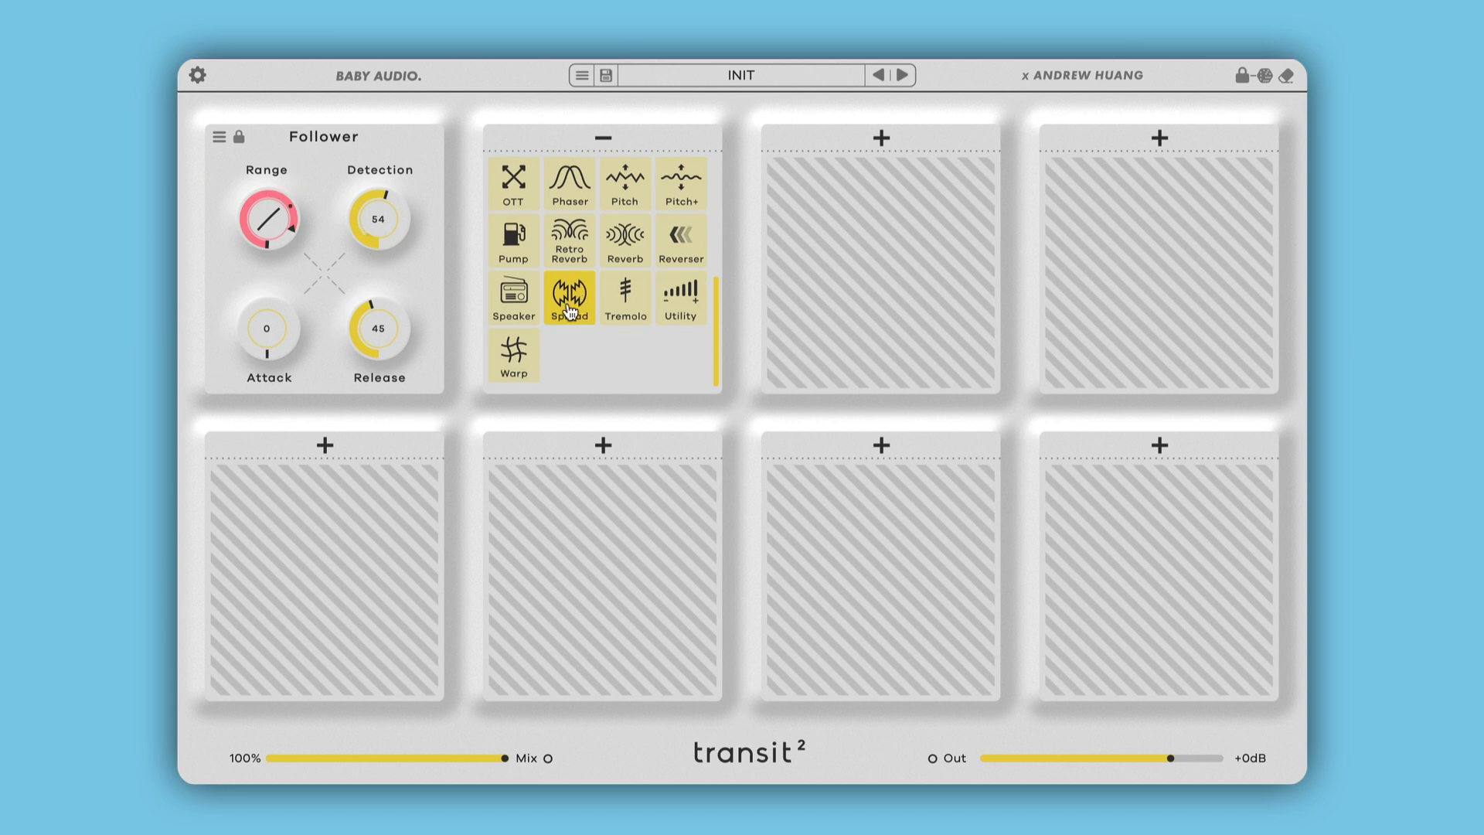
left_click(680, 238)
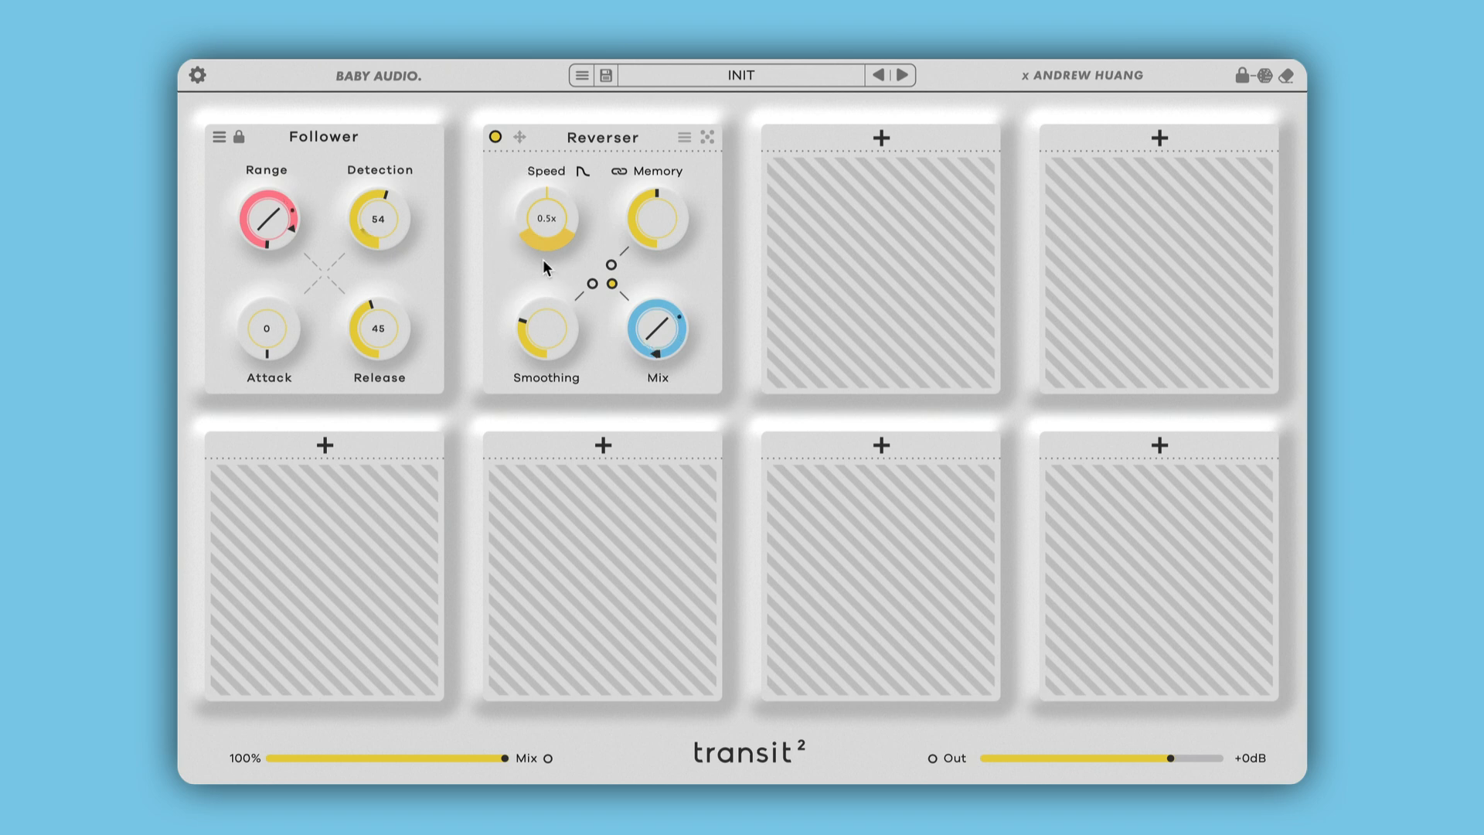
mouse_move(543, 243)
mouse_move(640, 301)
left_click_drag(640, 300, 642, 285)
mouse_move(665, 357)
- Add a Filter 24 module after the Reverser and set its type to Hi-Pass
left_click(881, 138)
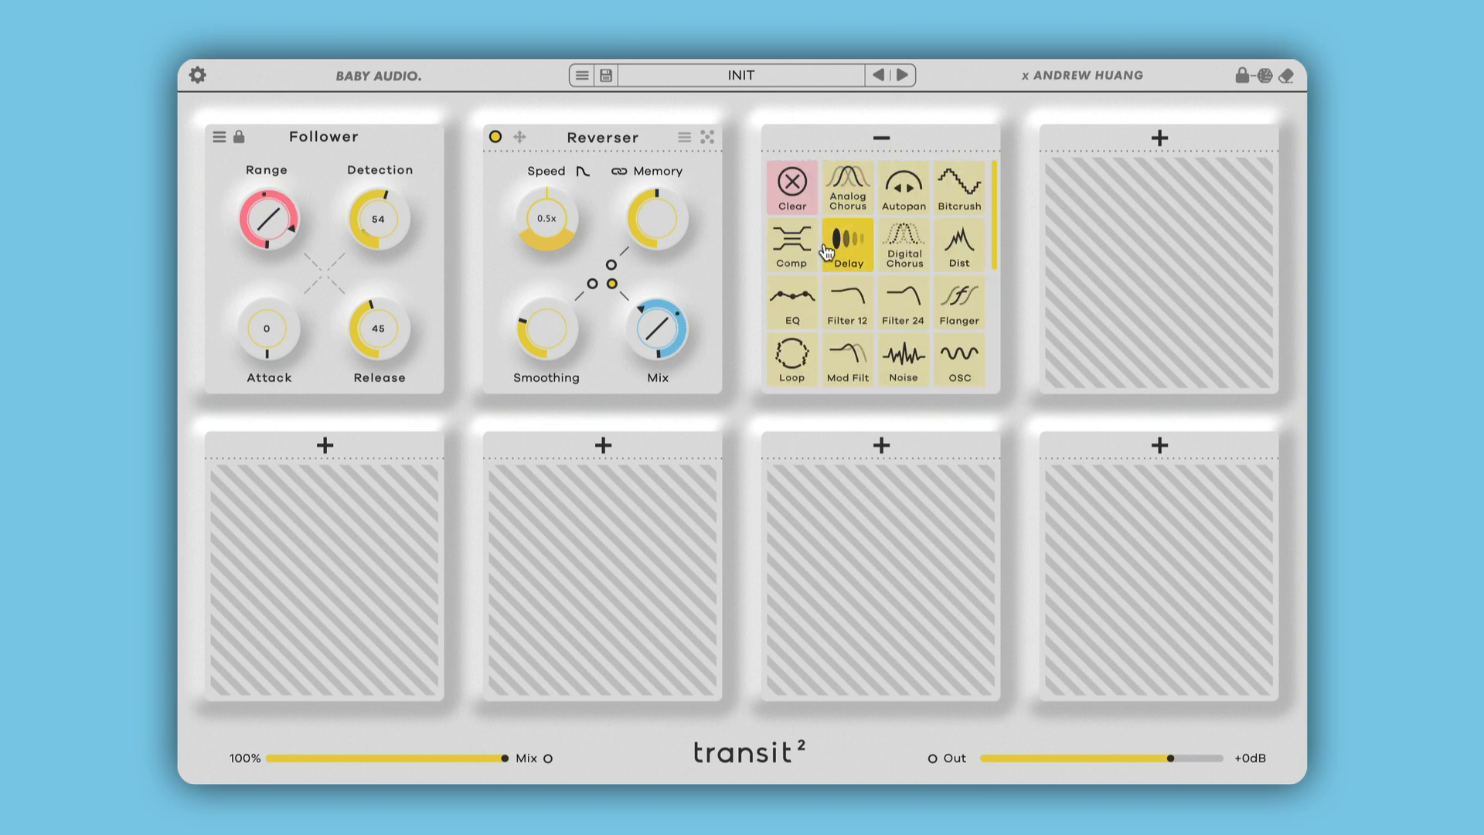
left_click(903, 303)
mouse_move(805, 233)
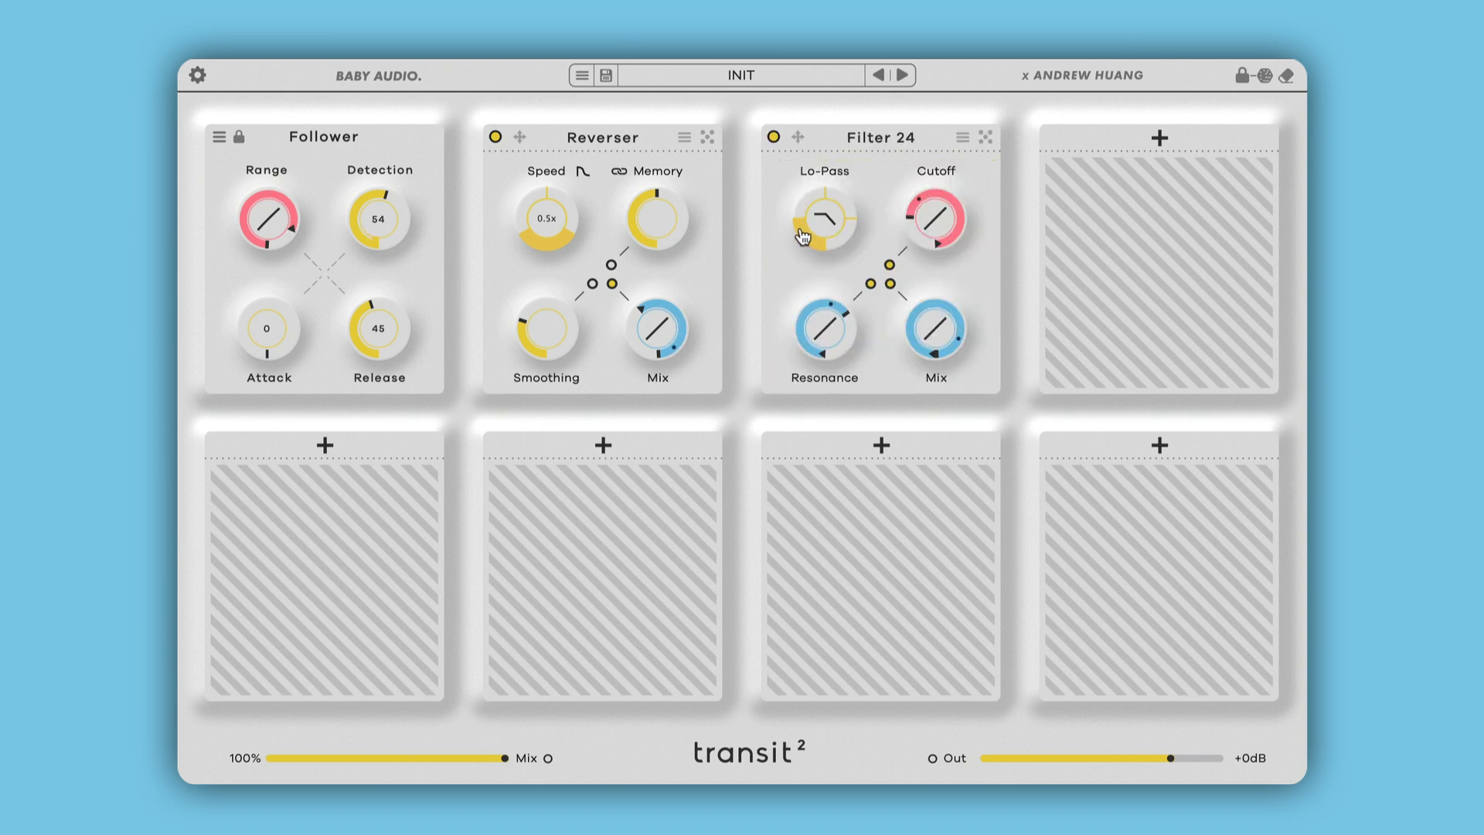
left_click_drag(804, 224, 809, 206)
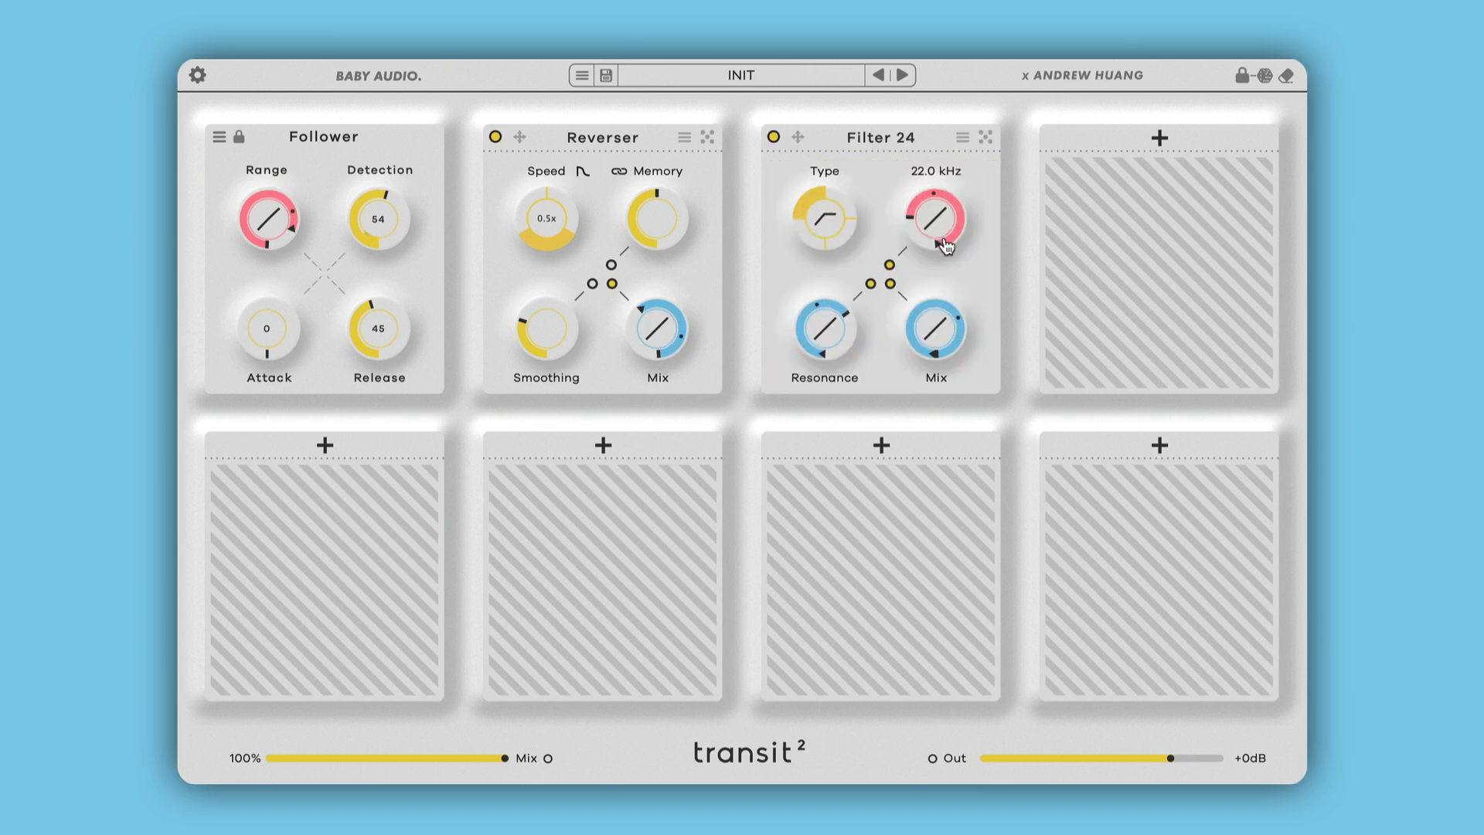
- Lower the end of the filter's cutoff motion range and narrow the Resonance motion by raising its start
left_click_drag(937, 241, 916, 308)
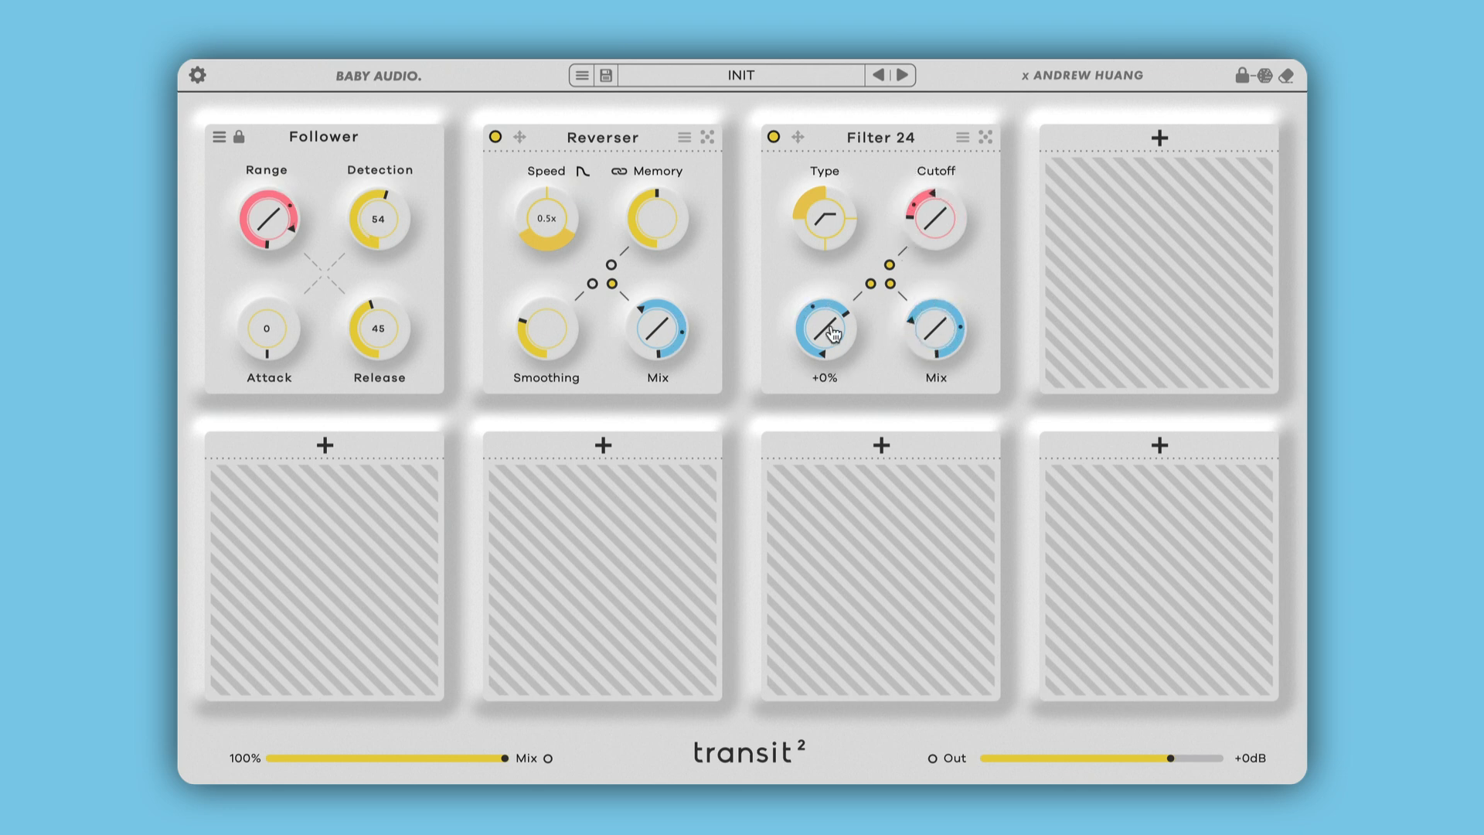
left_click_drag(820, 350, 807, 265)
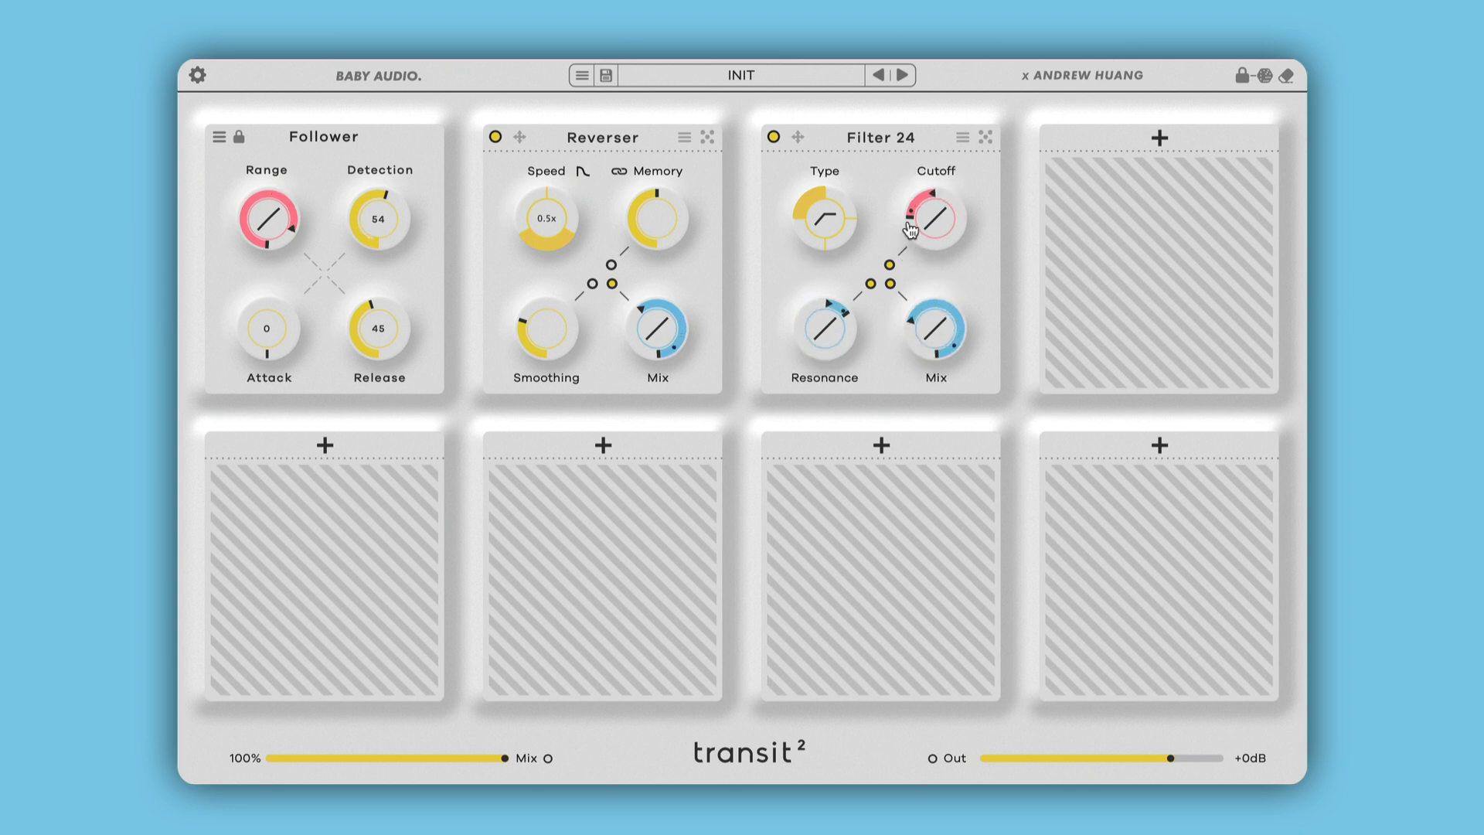
mouse_move(913, 235)
left_mouse_down()
mouse_move(938, 205)
mouse_move(938, 238)
left_mouse_up()
- Turn on motion for the Reverser's Memory and widen its motion range upward
mouse_move(648, 321)
left_click(611, 264)
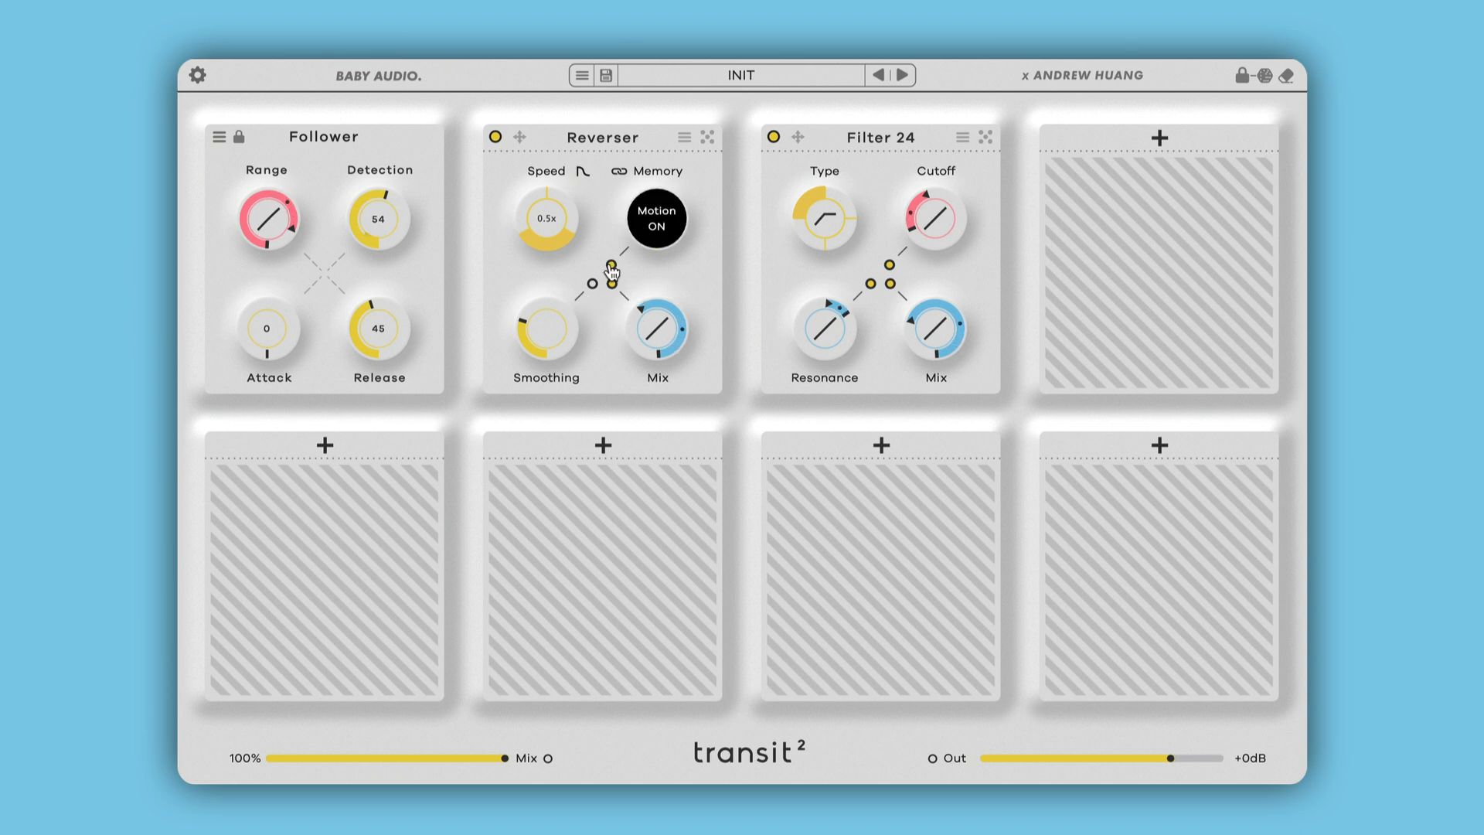
left_click_drag(635, 222, 680, 191)
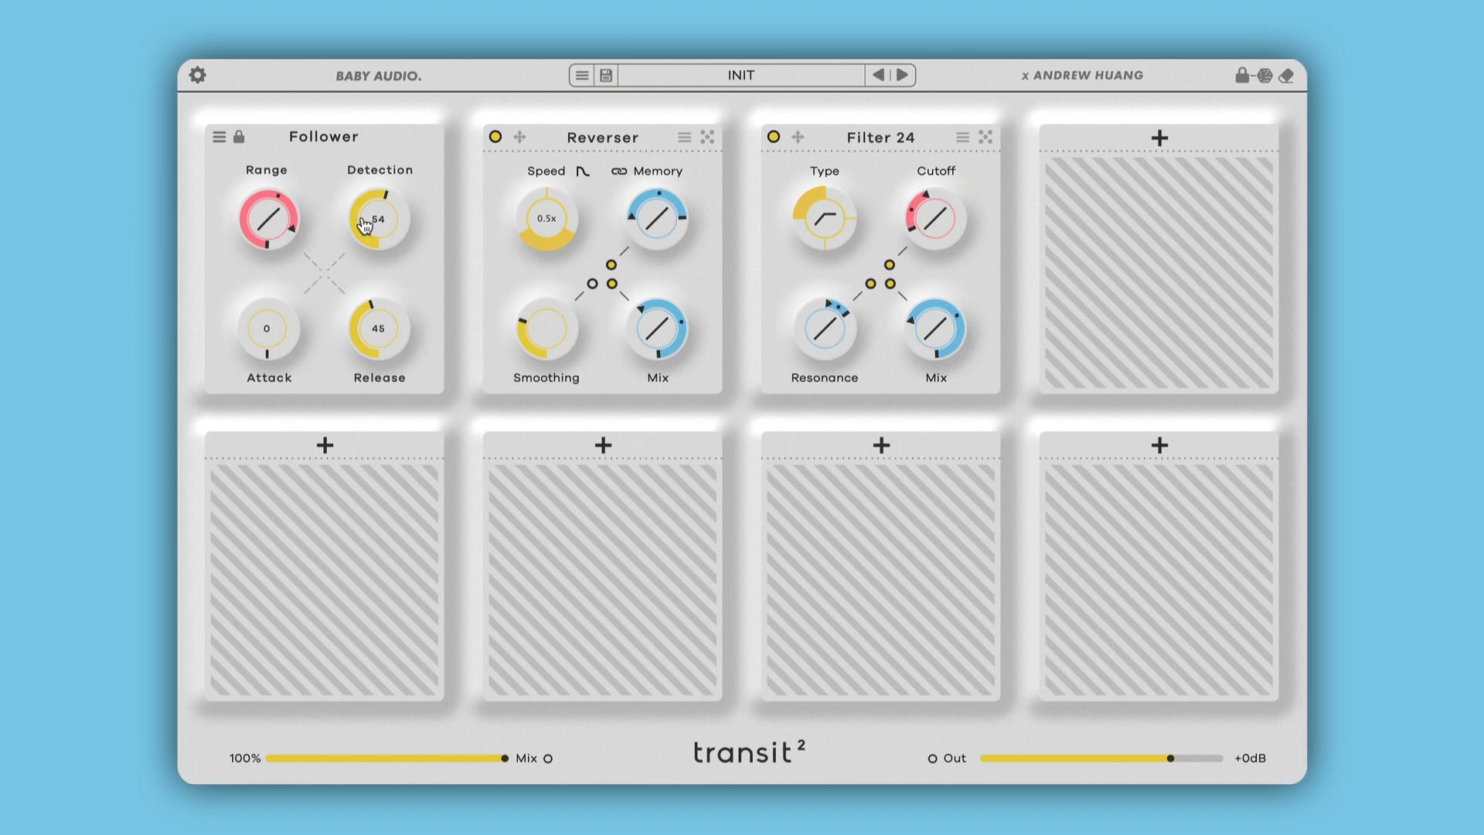
- Fine-tune the Follower's Detection and try out its Attack response
mouse_move(365, 224)
left_mouse_down()
mouse_move(365, 268)
mouse_move(358, 214)
left_mouse_up()
left_click_drag(358, 208, 369, 236)
left_click_drag(261, 355, 255, 293)
left_click_drag(359, 249, 358, 195)
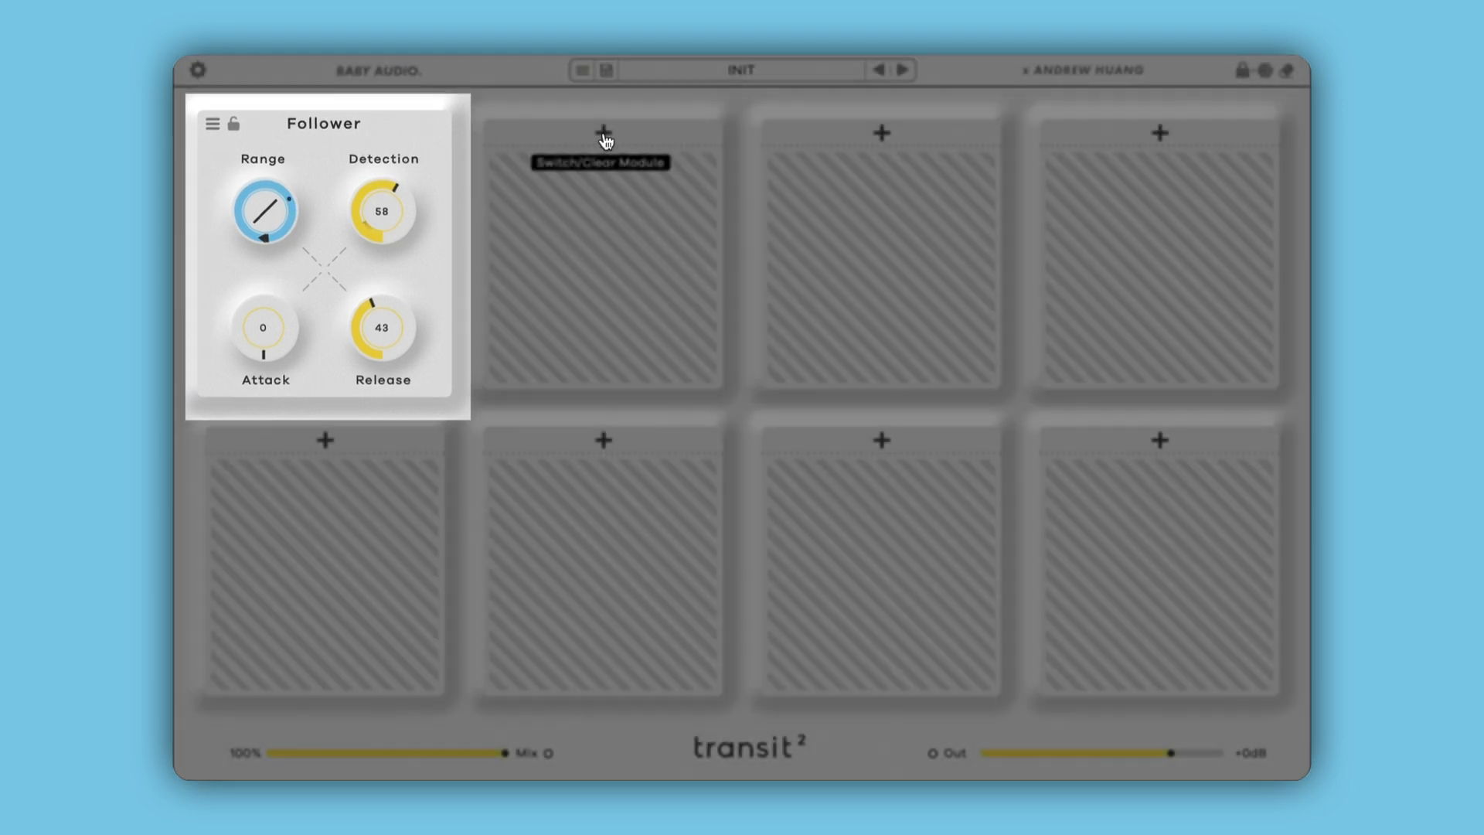
- Load a Bitcrusher module beside the Follower with a reversed Mix motion range and Bitcrush at maximum
left_click(603, 133)
left_click(673, 180)
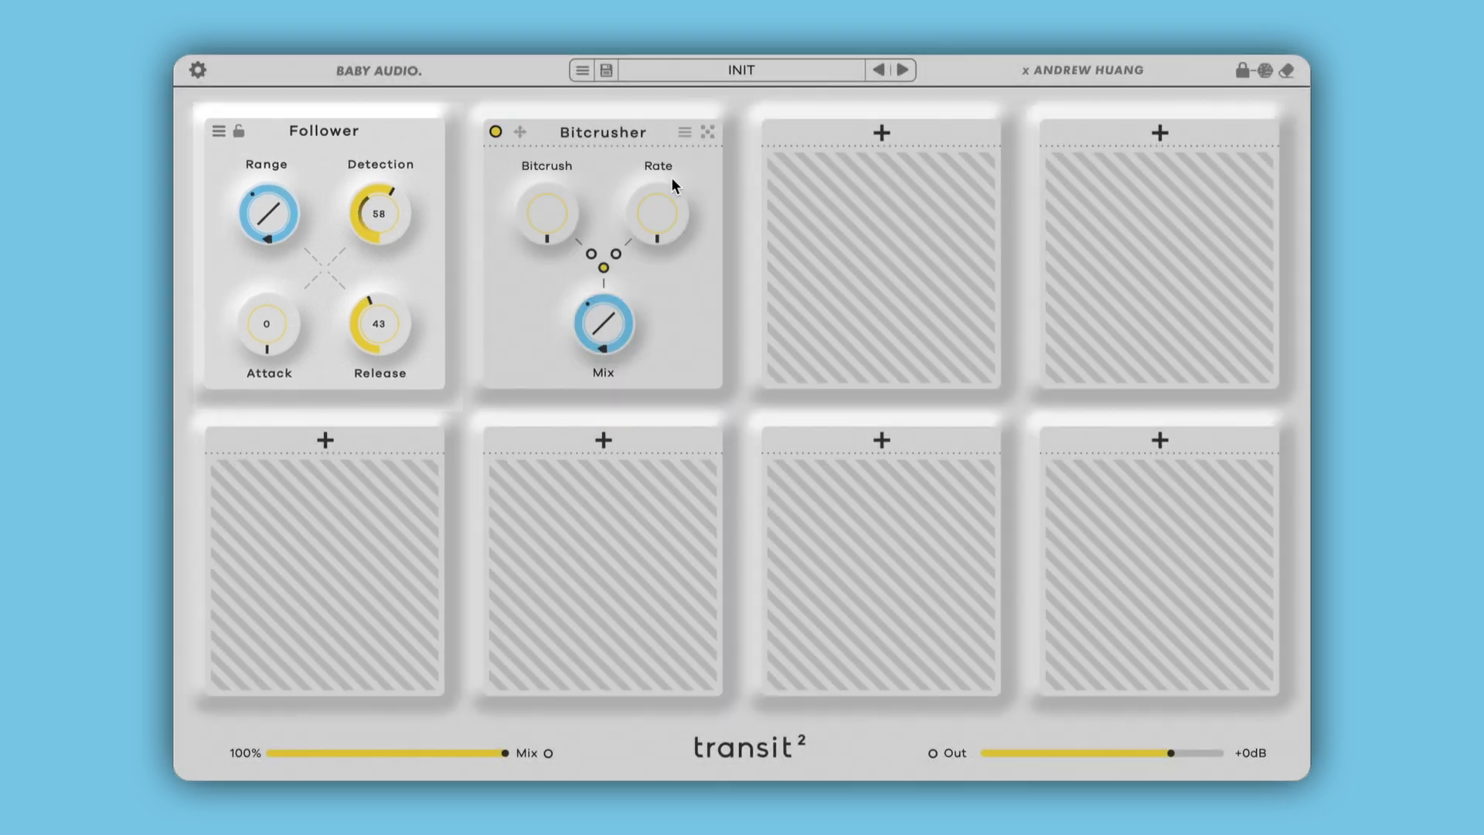
mouse_move(592, 354)
left_click_drag(592, 354, 634, 285)
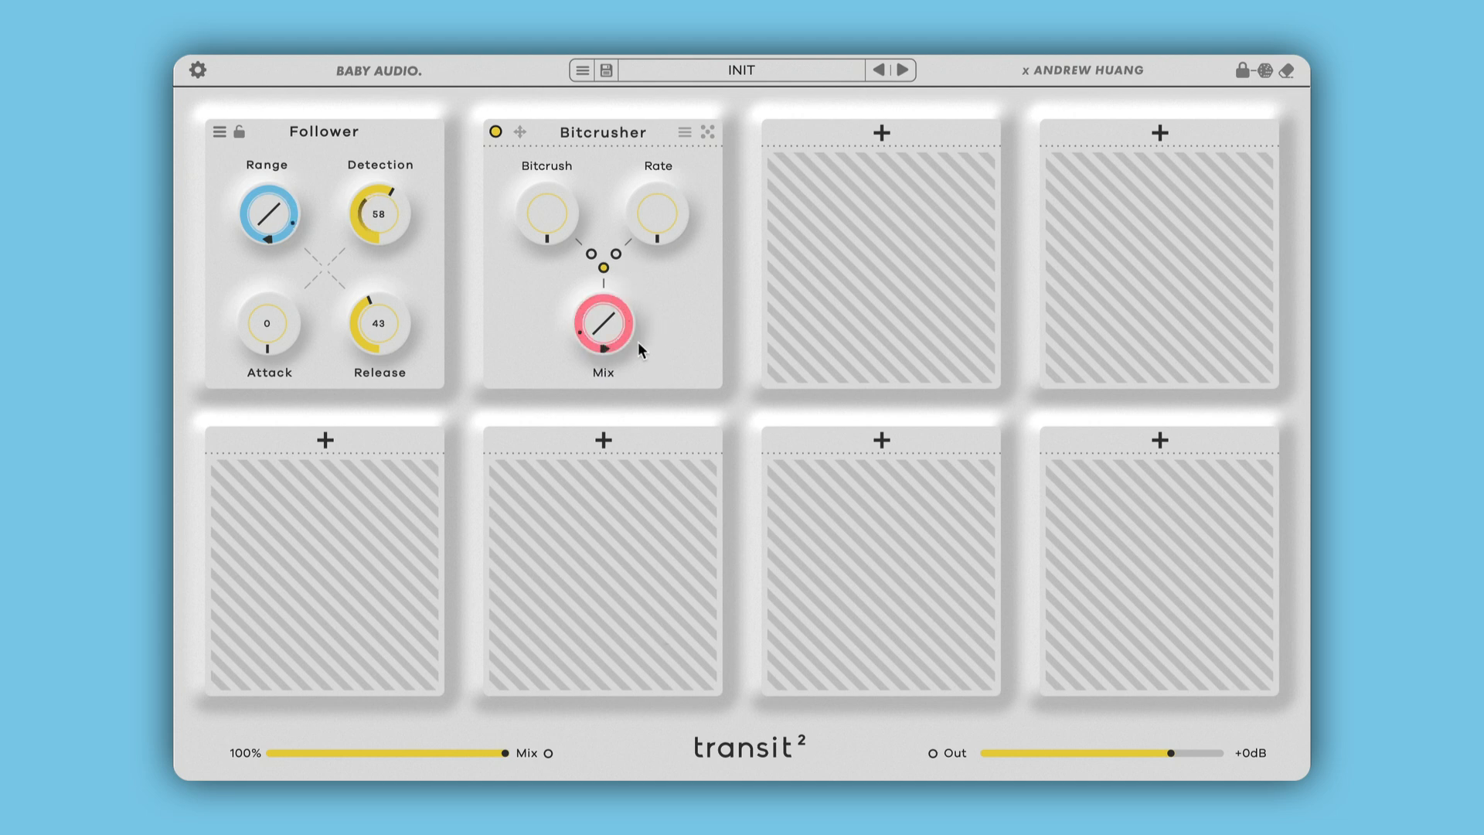
left_click_drag(527, 225, 539, 97)
left_click_drag(545, 236, 548, 116)
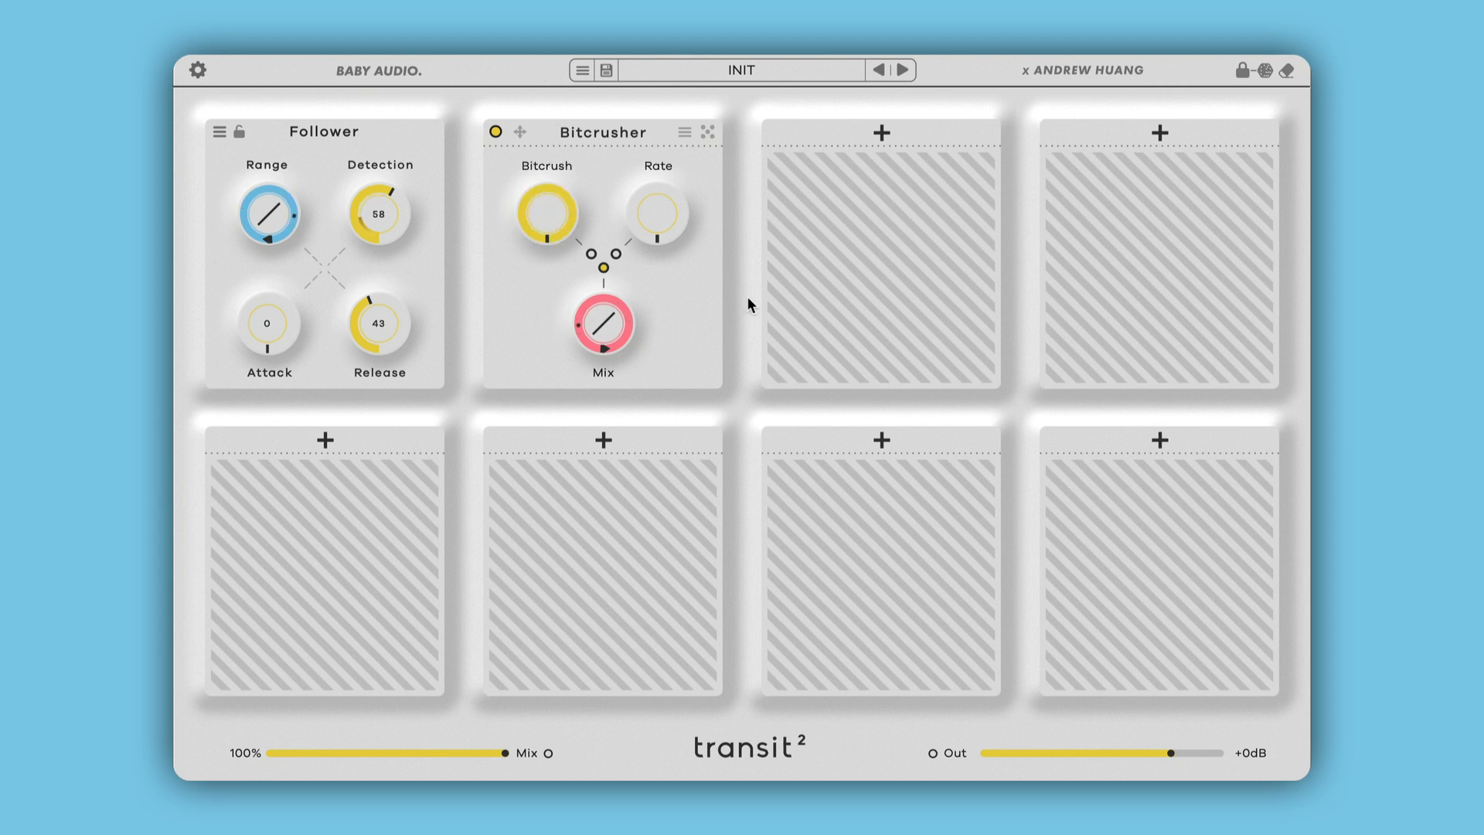
- Add a Delay module after the Bitcrusher and give its Mix a reversed motion range ending at 0%
left_click(882, 134)
left_click(848, 236)
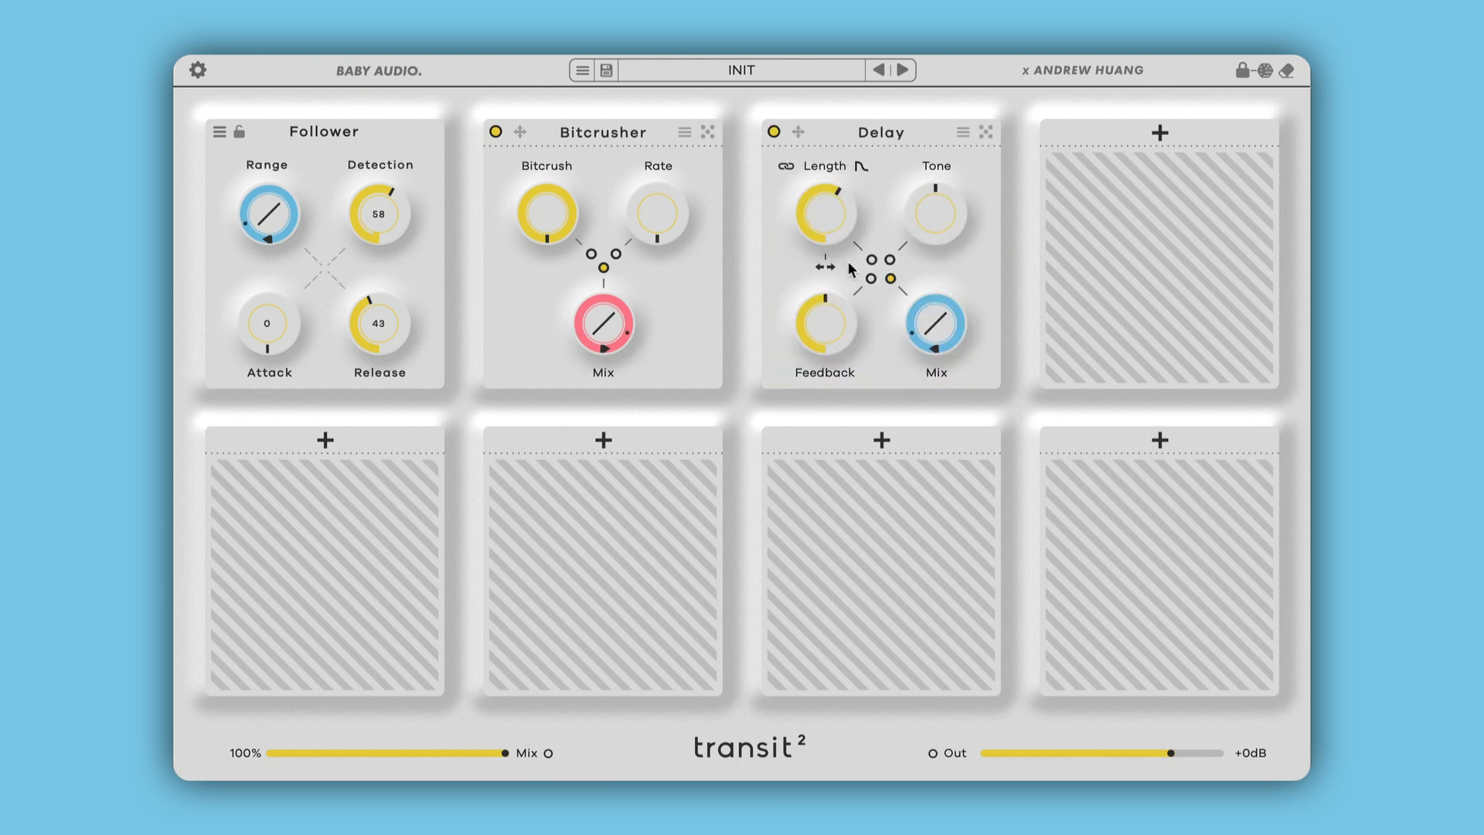
left_click_drag(932, 274, 932, 257)
left_click_drag(939, 346, 975, 650)
left_click_drag(944, 310, 935, 313)
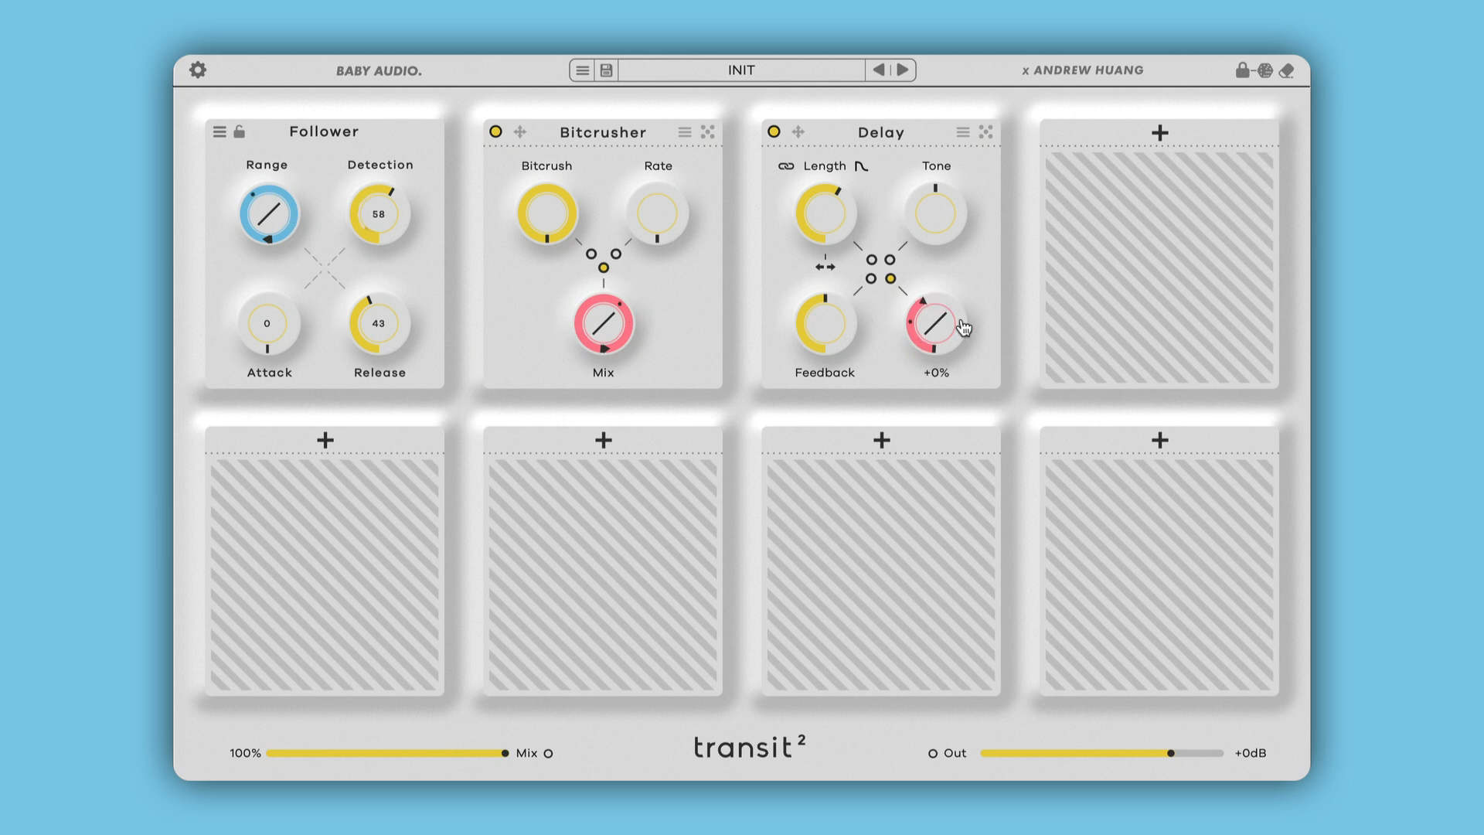
- Add a Reverb module after the Delay with a reversed, low Mix motion range, and lower the Delay's Mix start
left_click(1160, 133)
left_click(1182, 340)
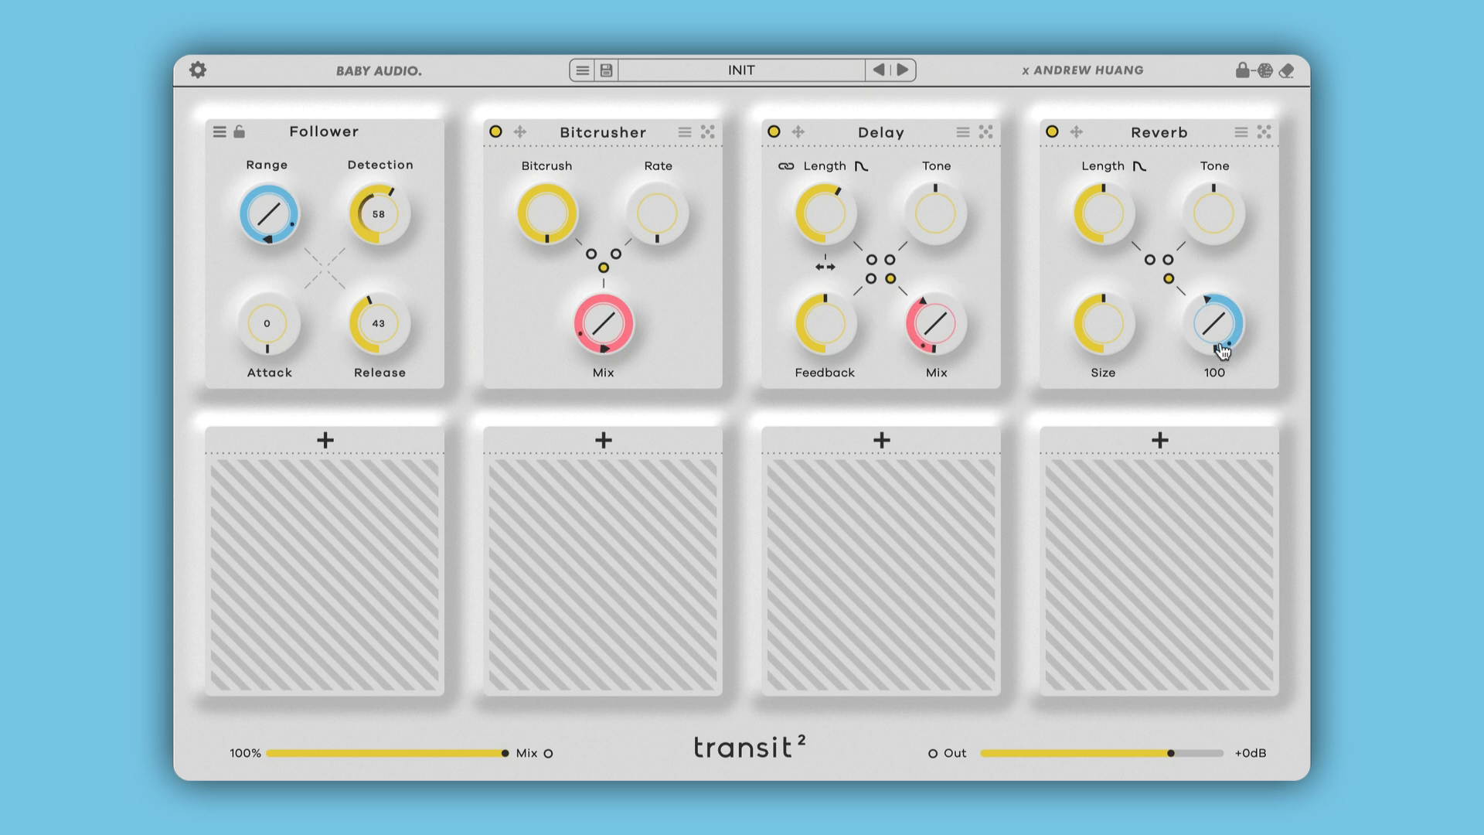
left_click_drag(1207, 319, 1197, 343)
left_click_drag(914, 300, 923, 331)
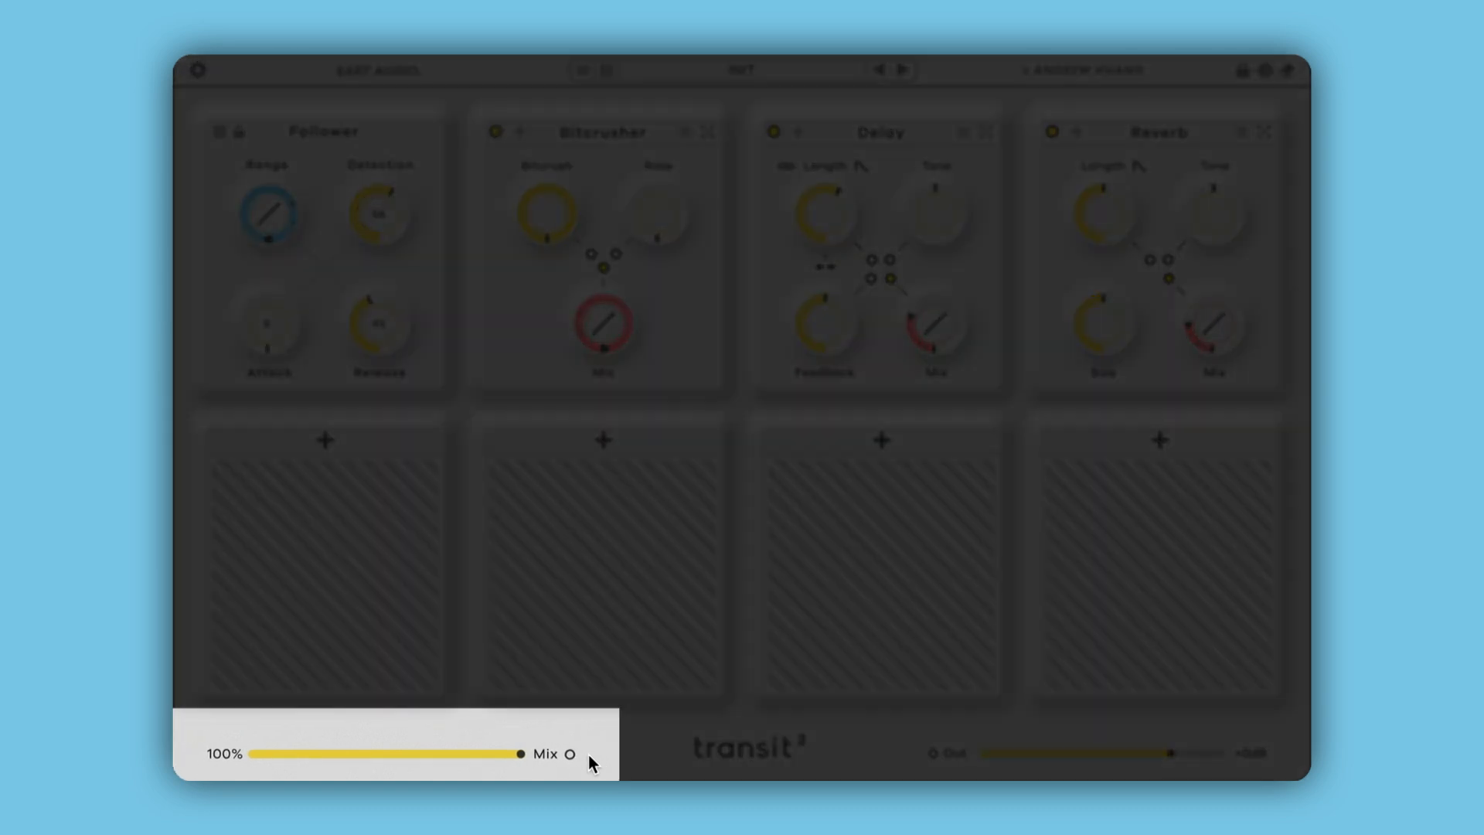
- Turn on Dynamic for the global Mix and reverse its motion range, extending the end down to the minimum
left_click(570, 754)
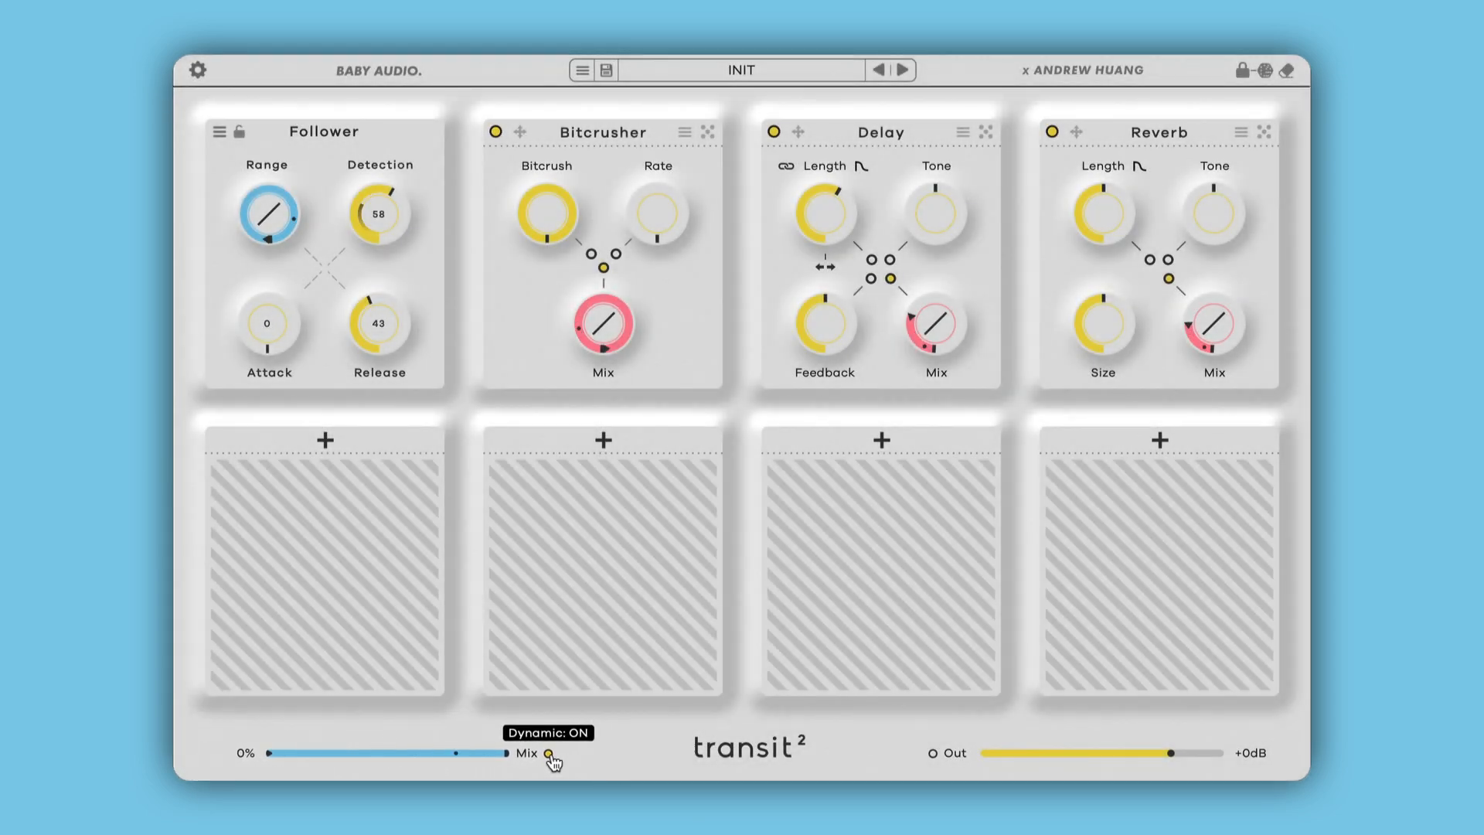
left_click_drag(505, 754, 547, 768)
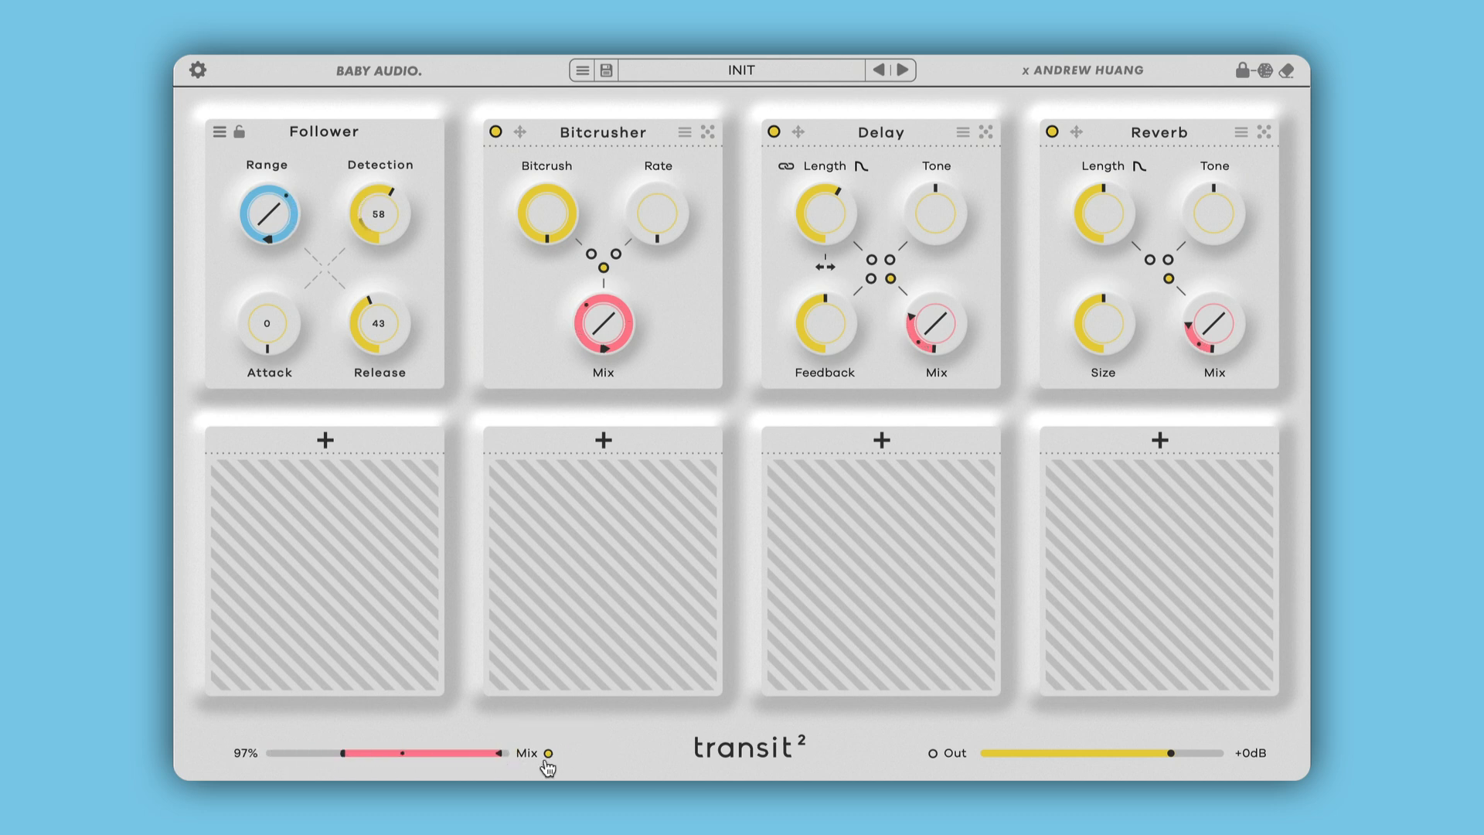
left_click_drag(342, 754, 196, 759)
left_click_drag(906, 347, 913, 307)
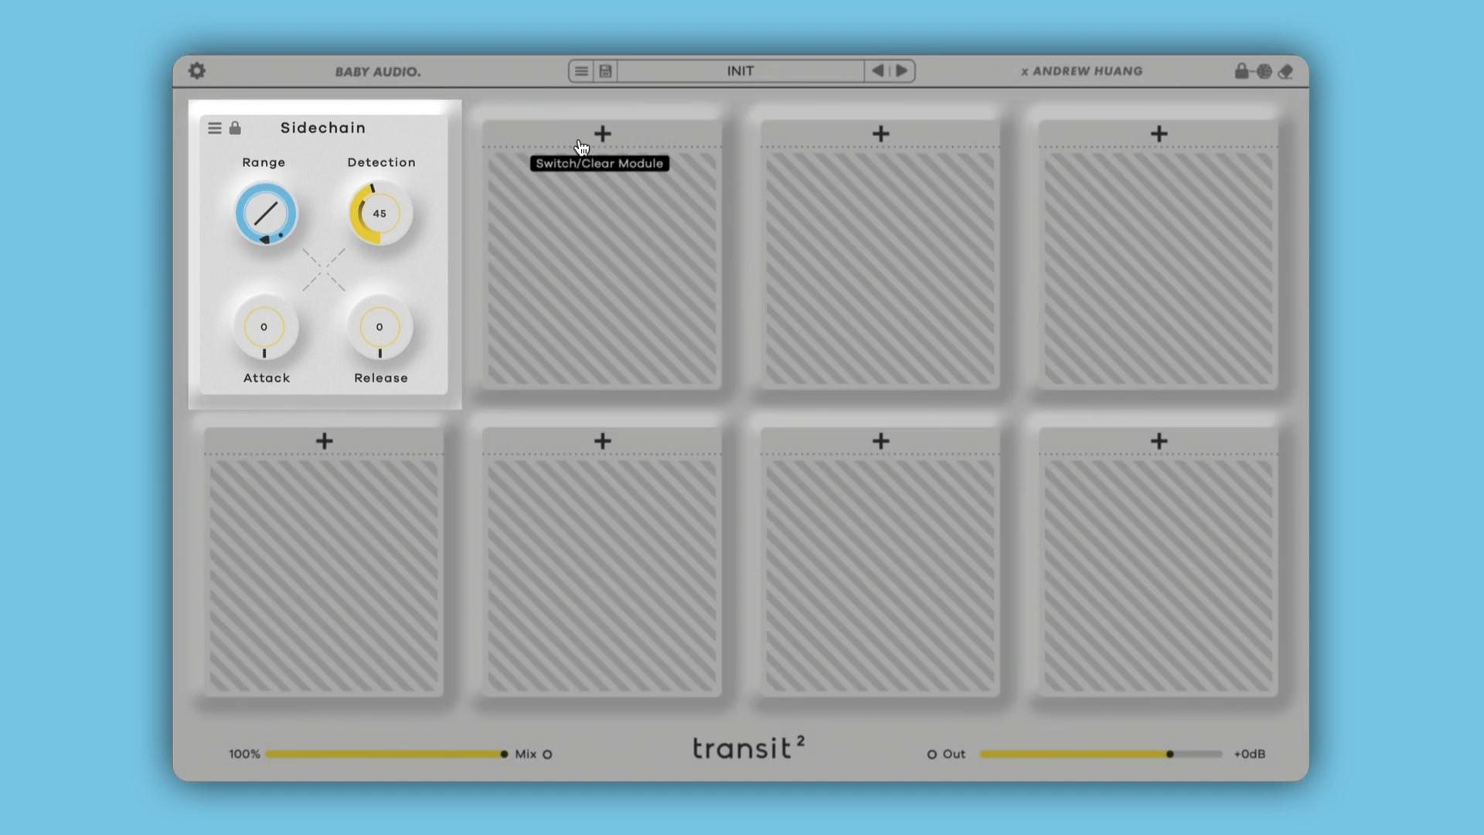
- Add a Filter 24 module beside the Sidechain with a reversed Cutoff motion range, and set Detection to 55
left_click(602, 135)
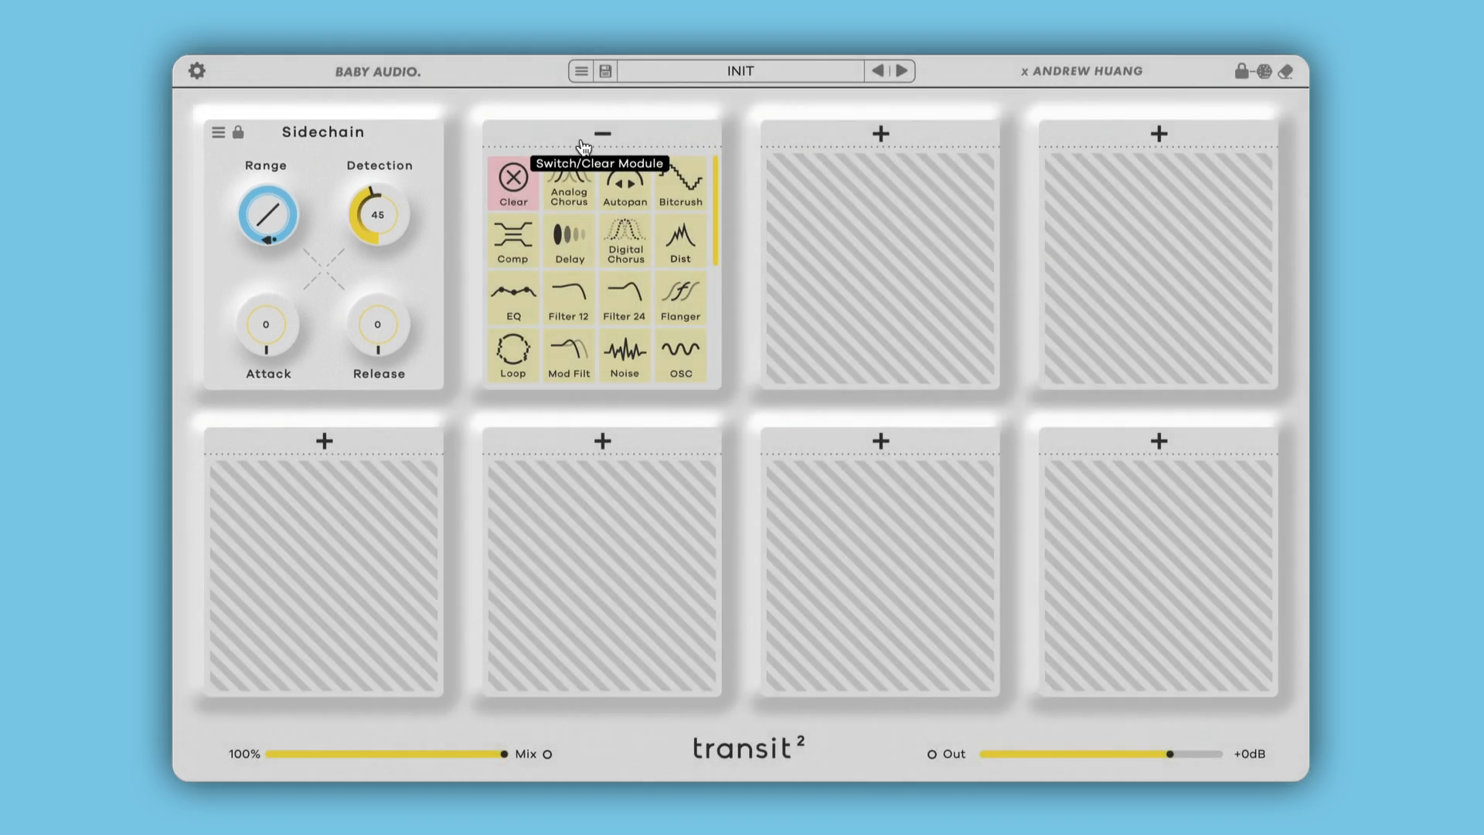
left_click(617, 280)
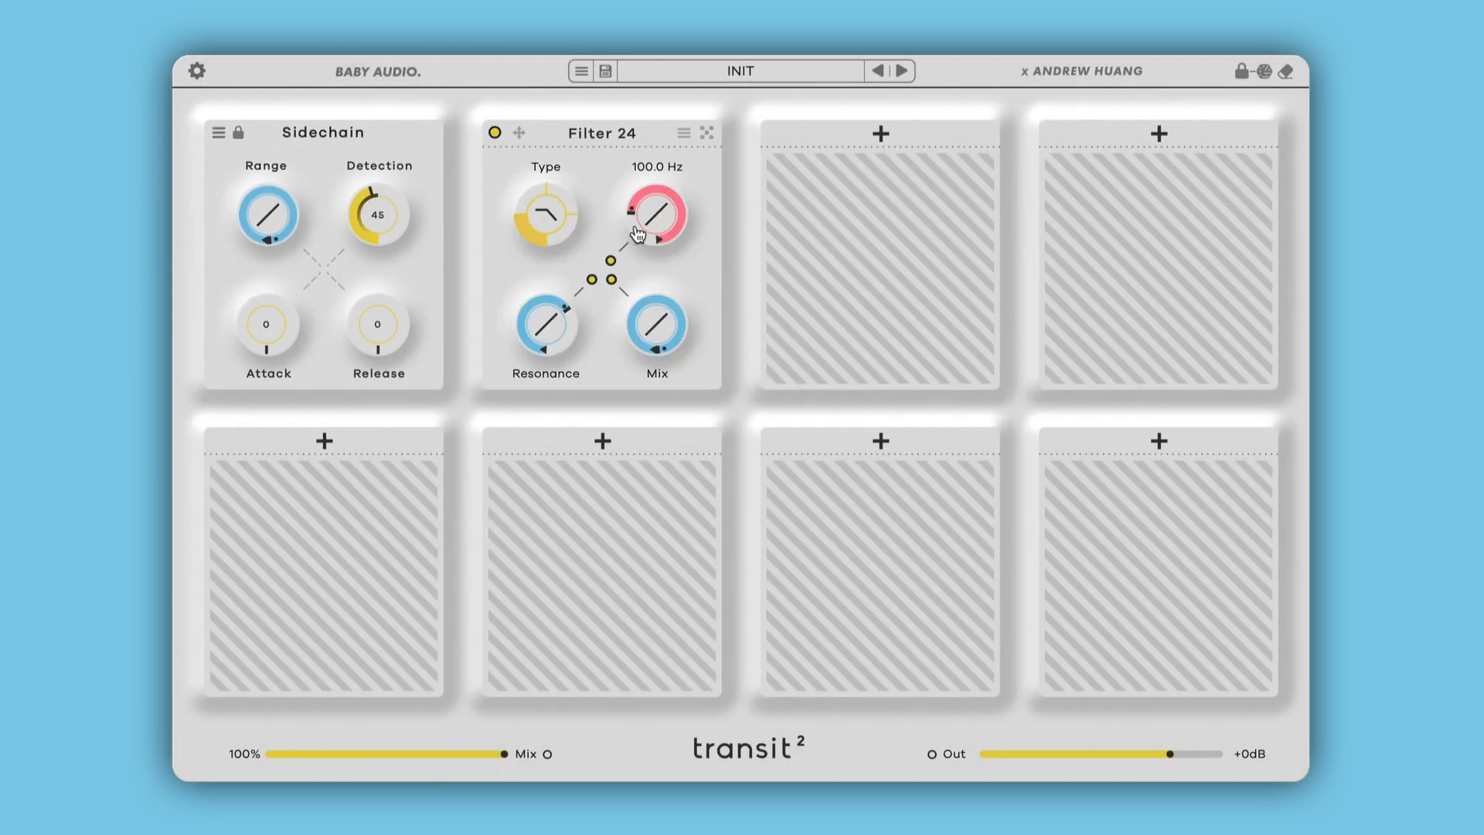
left_click_drag(376, 220, 377, 199)
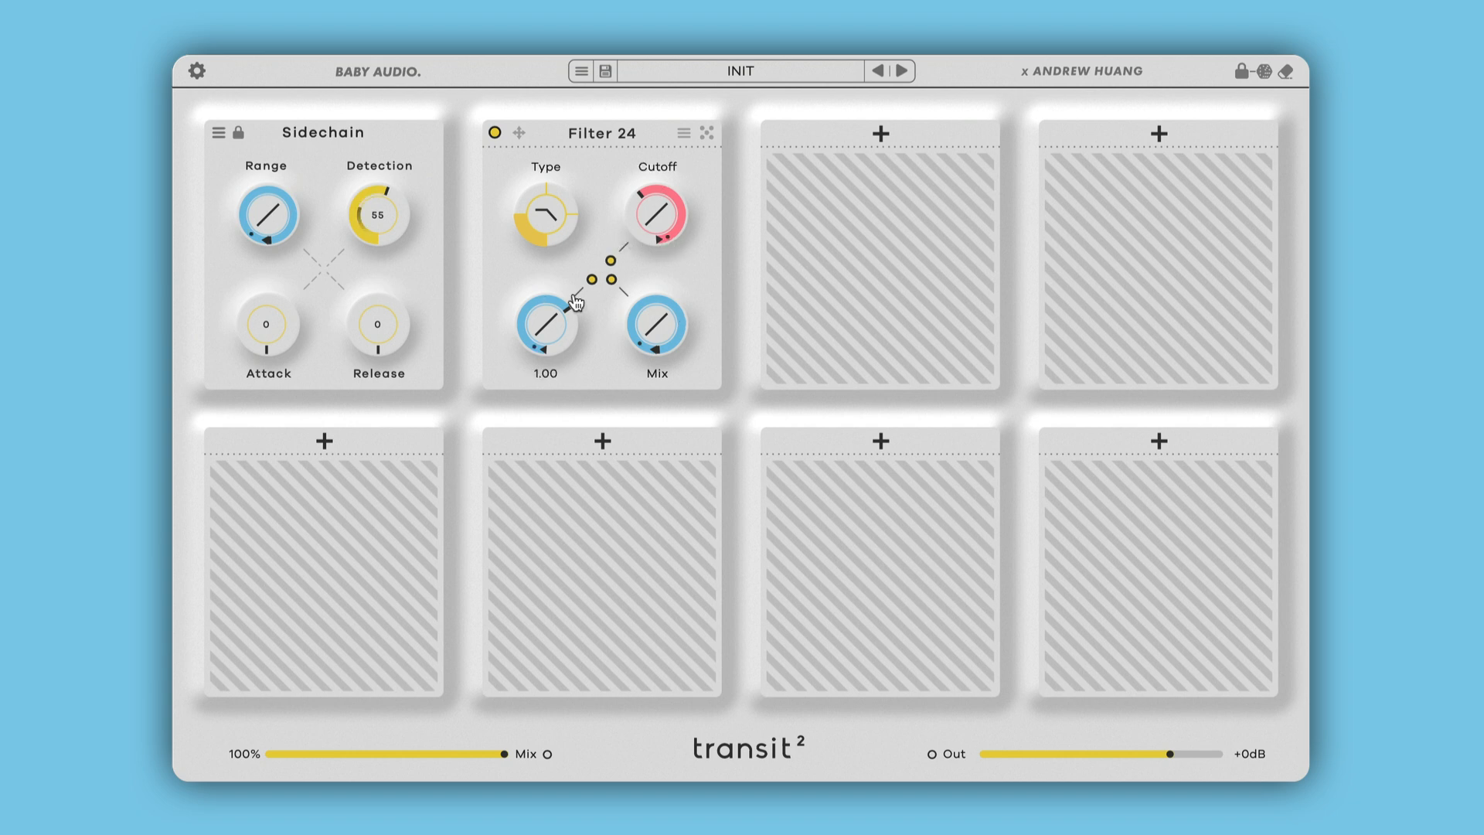
- Reverse the filter's Resonance motion range and raise the start of its Mix motion range
left_click_drag(541, 354, 538, 204)
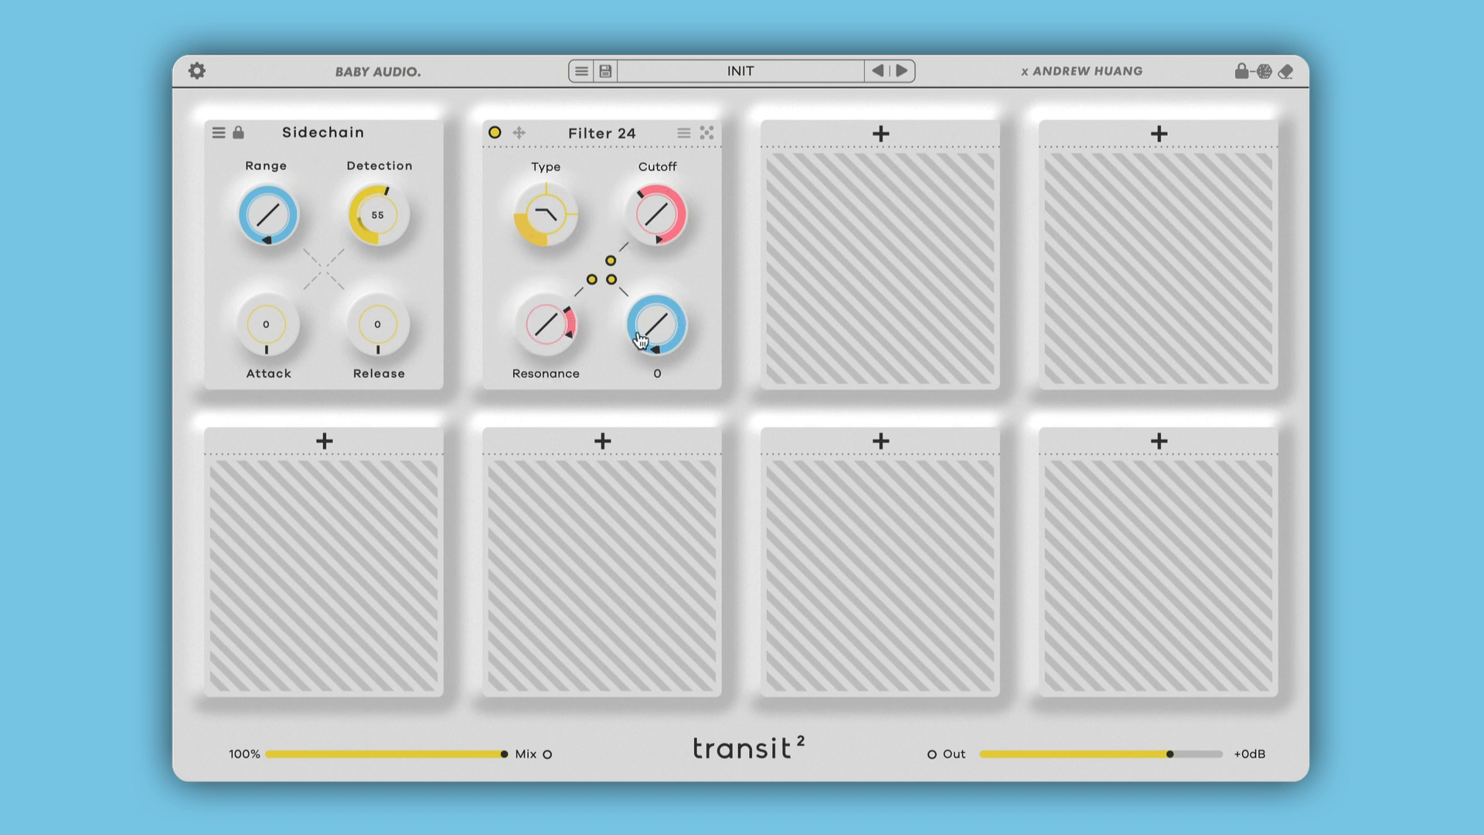
left_click_drag(641, 335, 630, 301)
- Load a Loop module after the filter with motion on its Length and Mix, and readjust the Sidechain's Detection
left_click(880, 133)
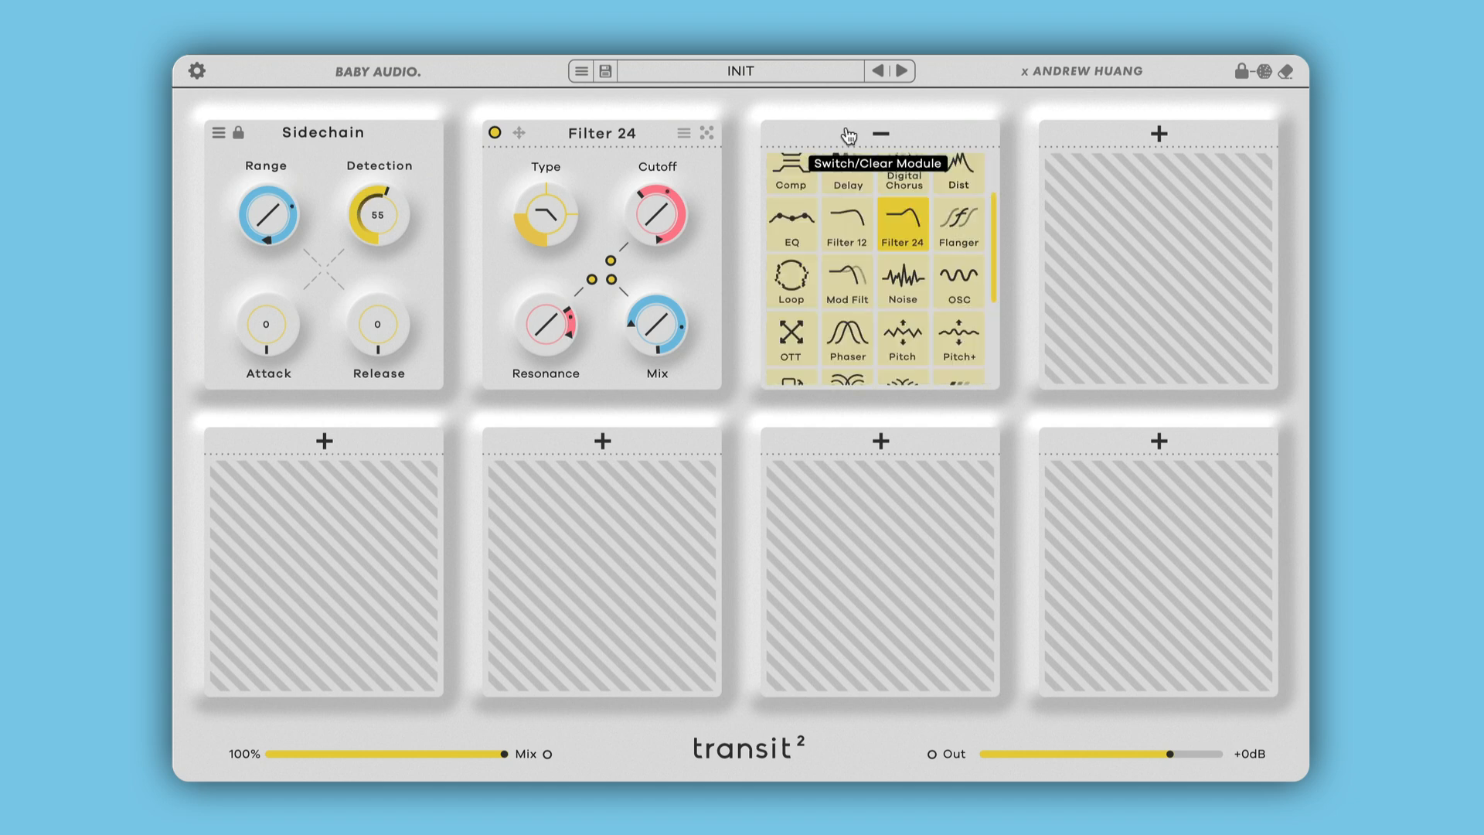
left_click(795, 267)
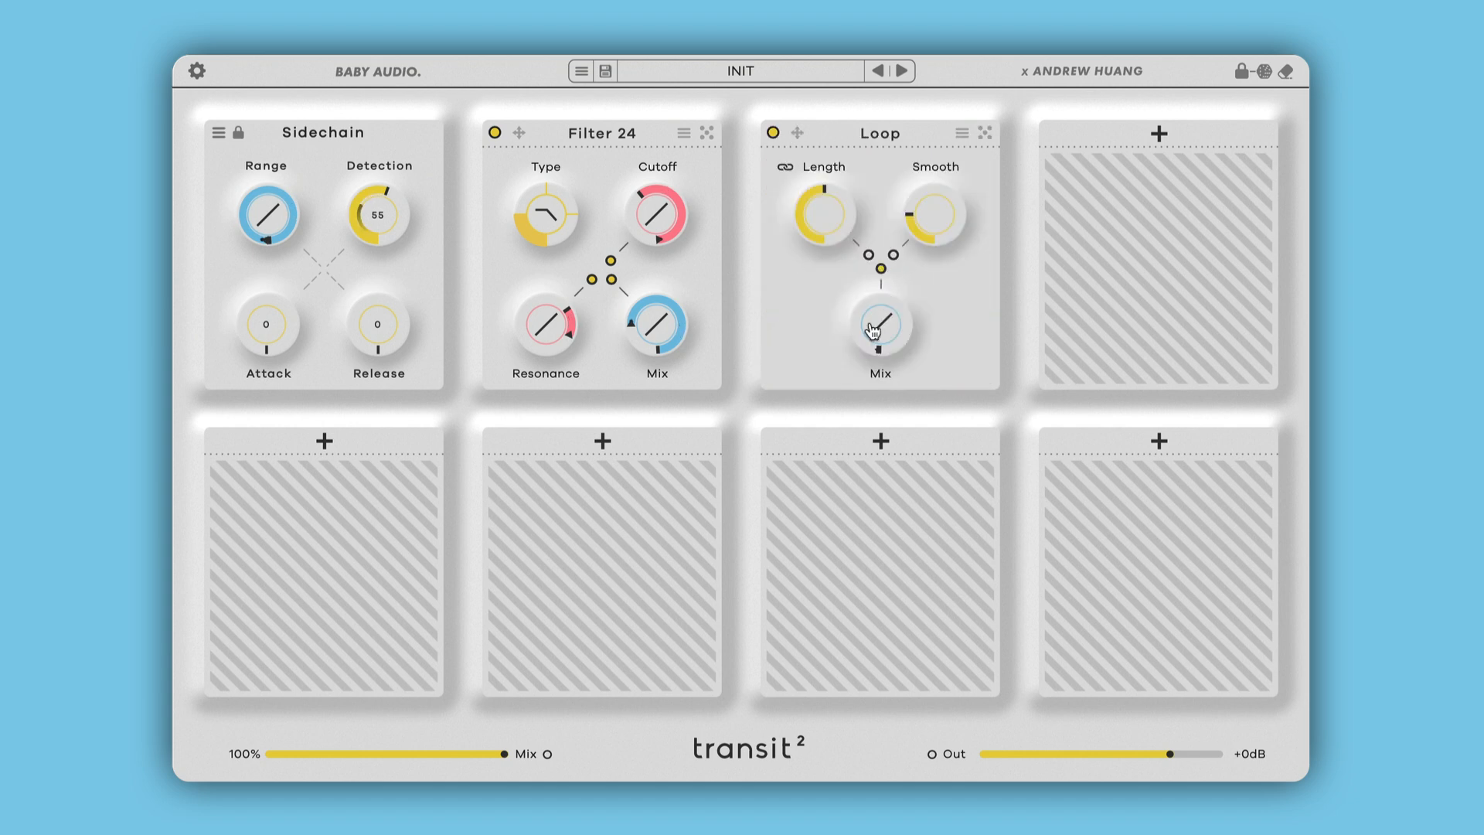
left_click_drag(873, 331, 813, 228)
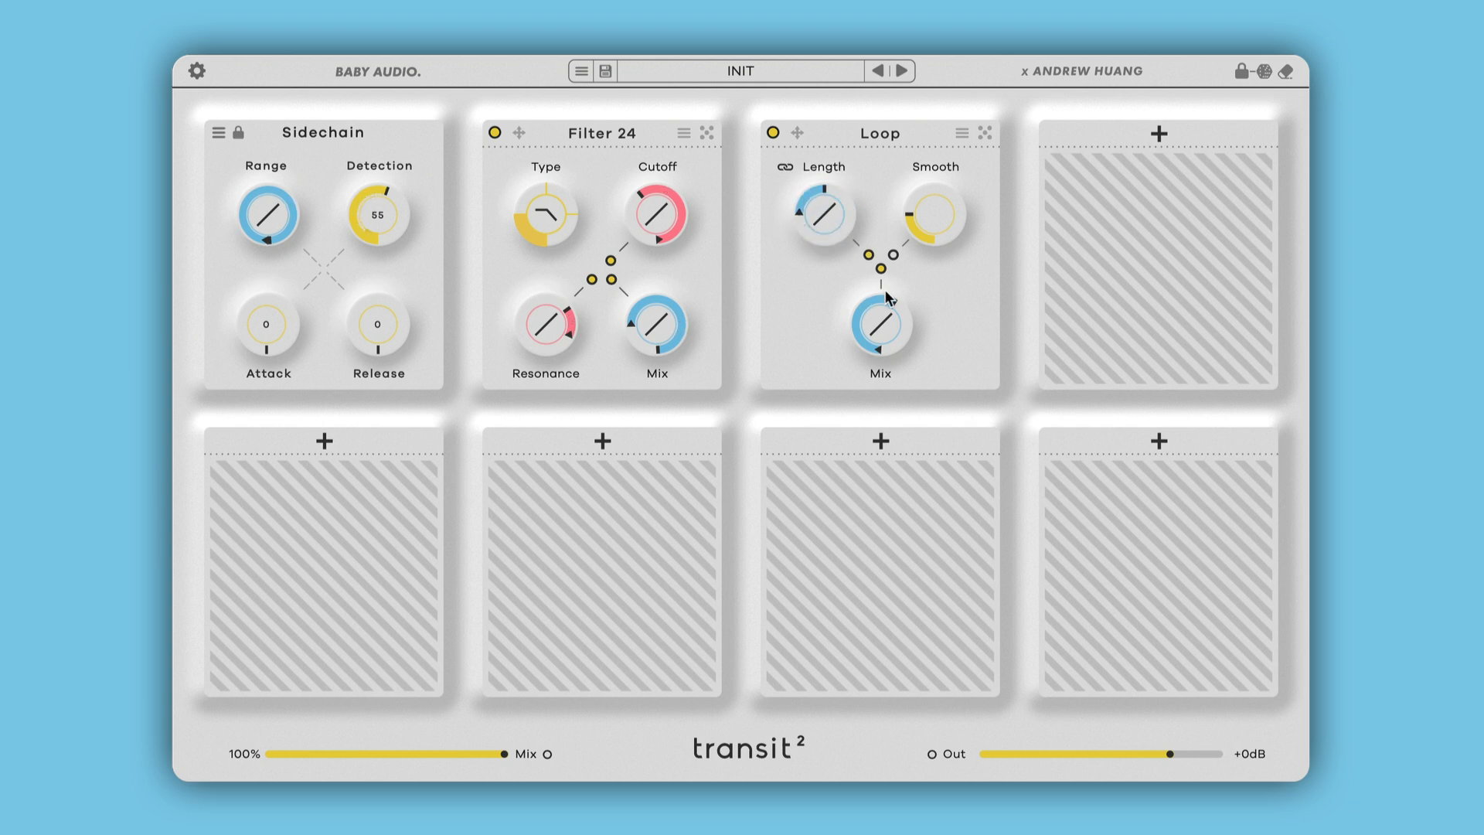
left_click_drag(887, 297, 893, 251)
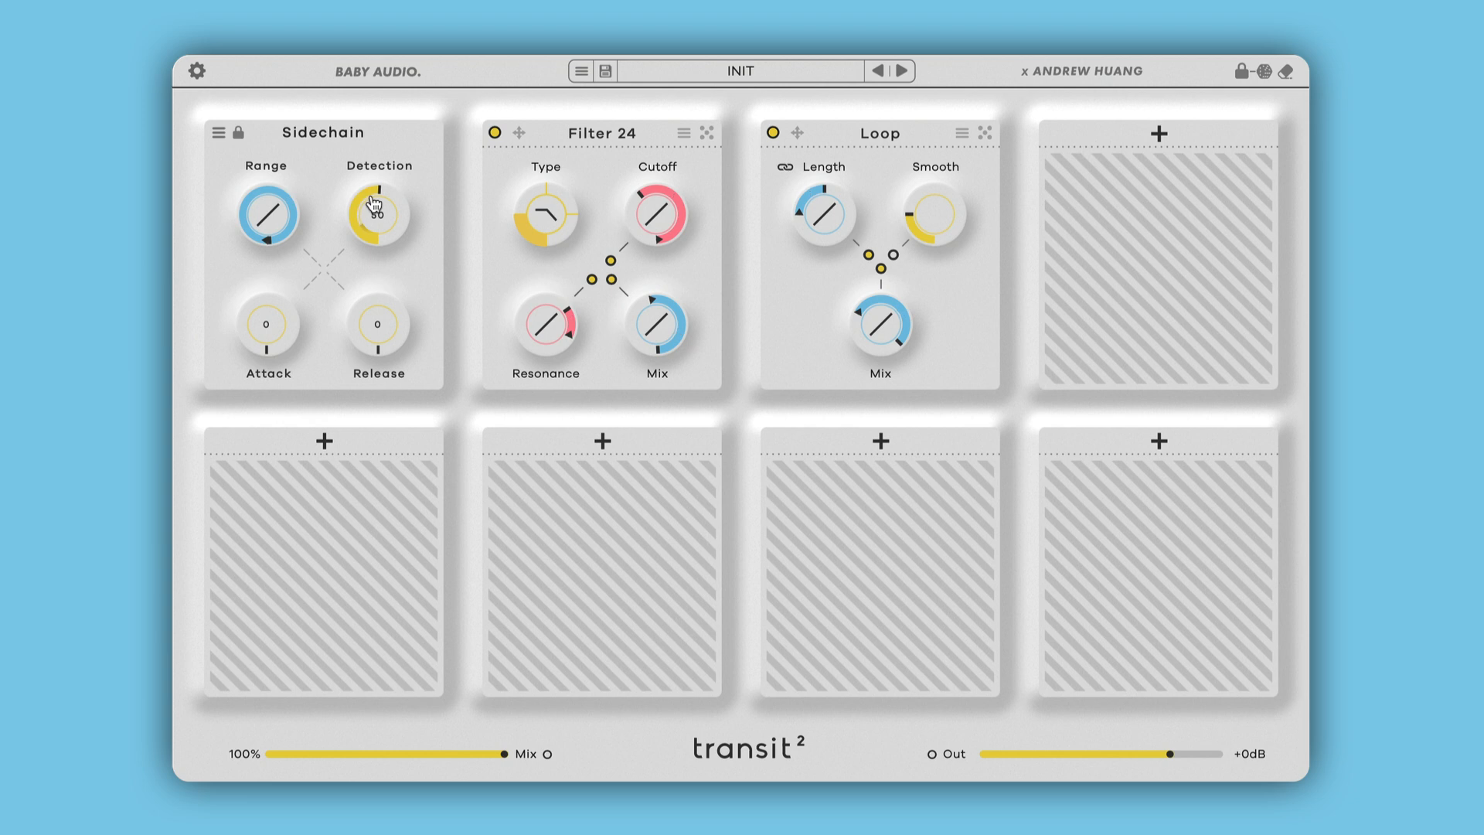
mouse_move(374, 204)
left_mouse_down()
mouse_move(362, 168)
mouse_move(381, 182)
left_mouse_up()
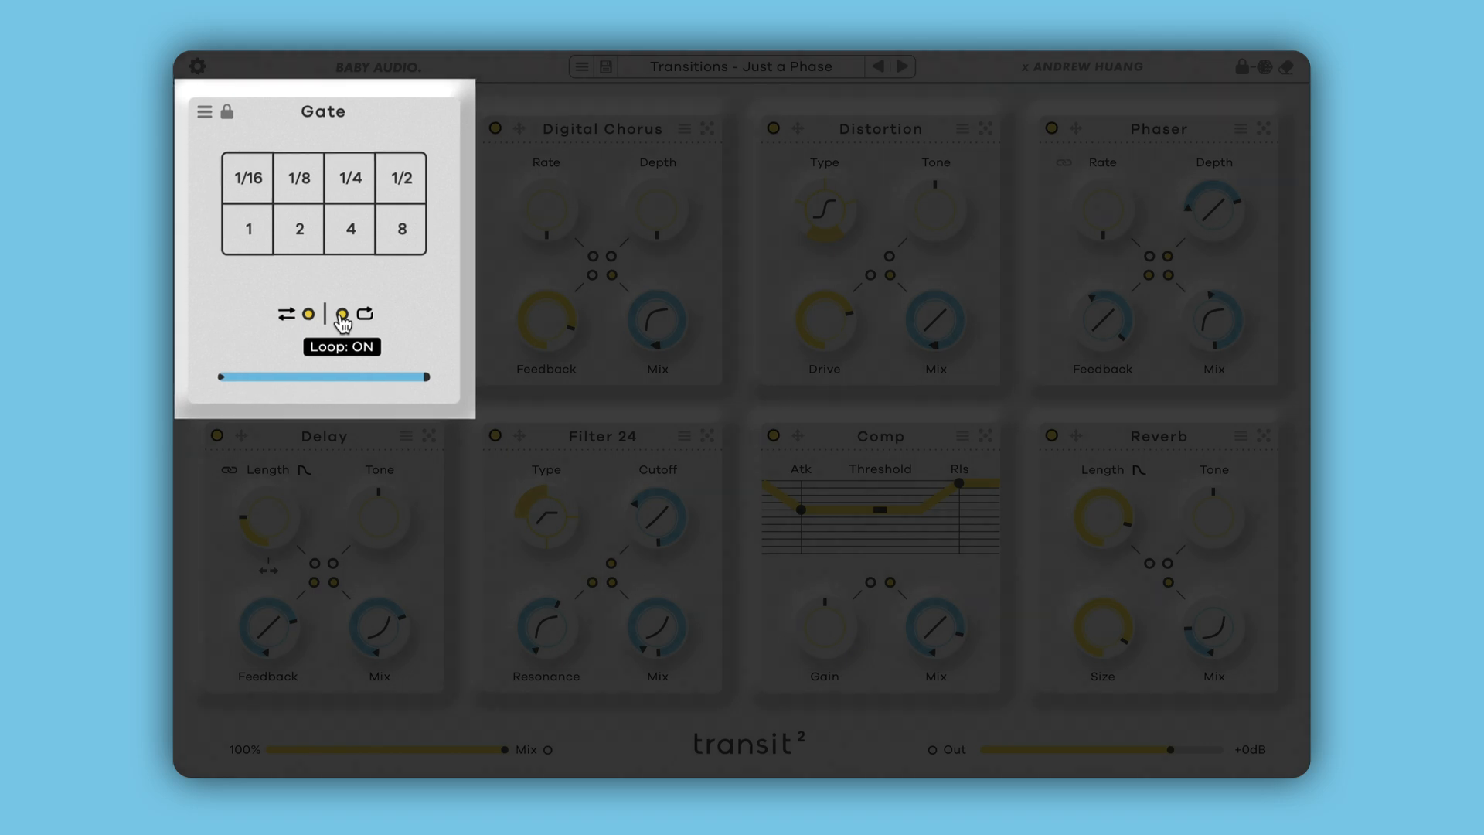
- Toggle the Gate's Loop and back-and-forth playback options
left_click(342, 314)
left_click(309, 313)
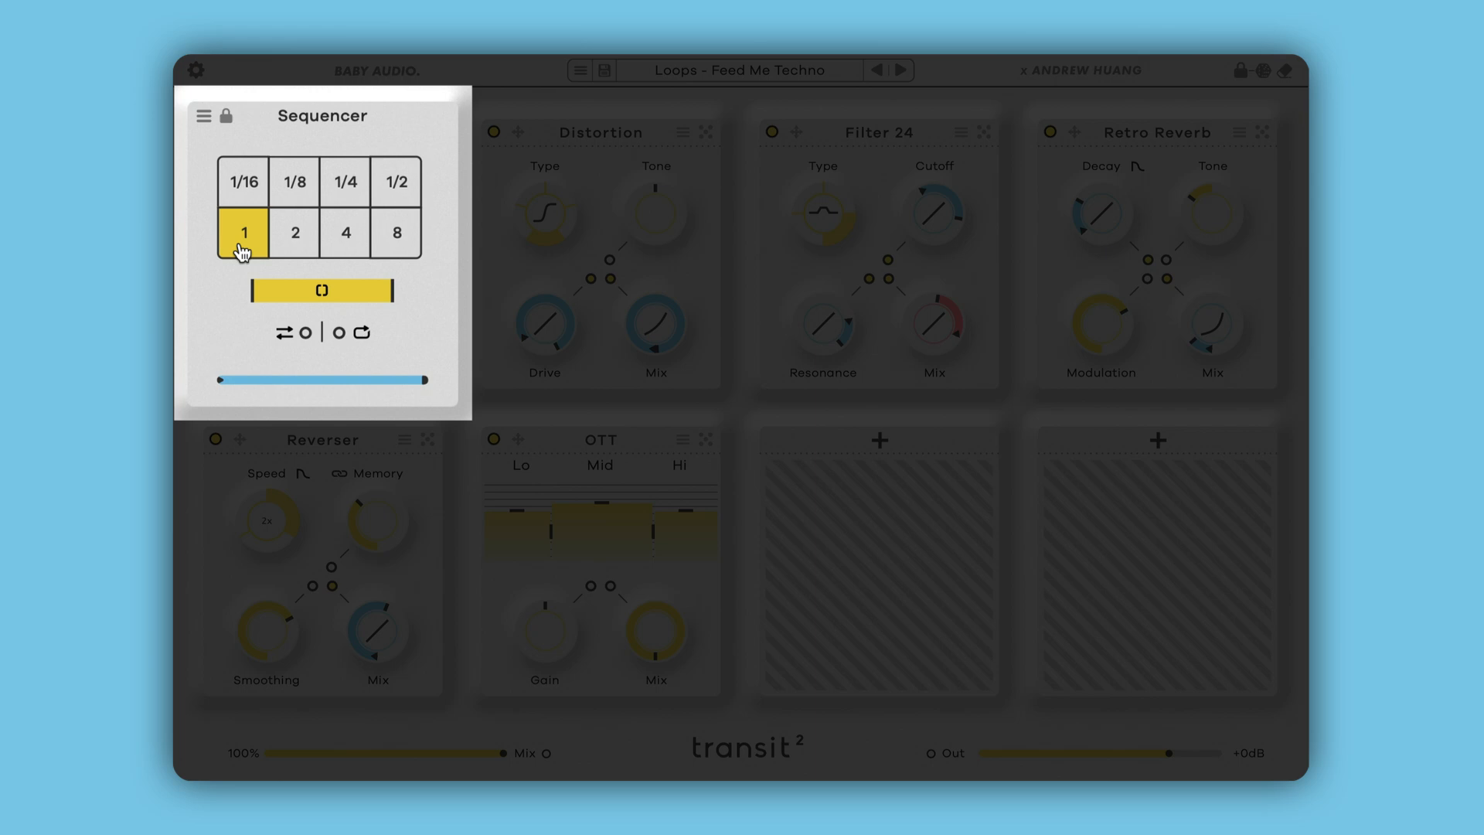
- Turn on Loop for the Sequencer and trigger the 1/2 and 1/4 lengths in turn
left_click(339, 334)
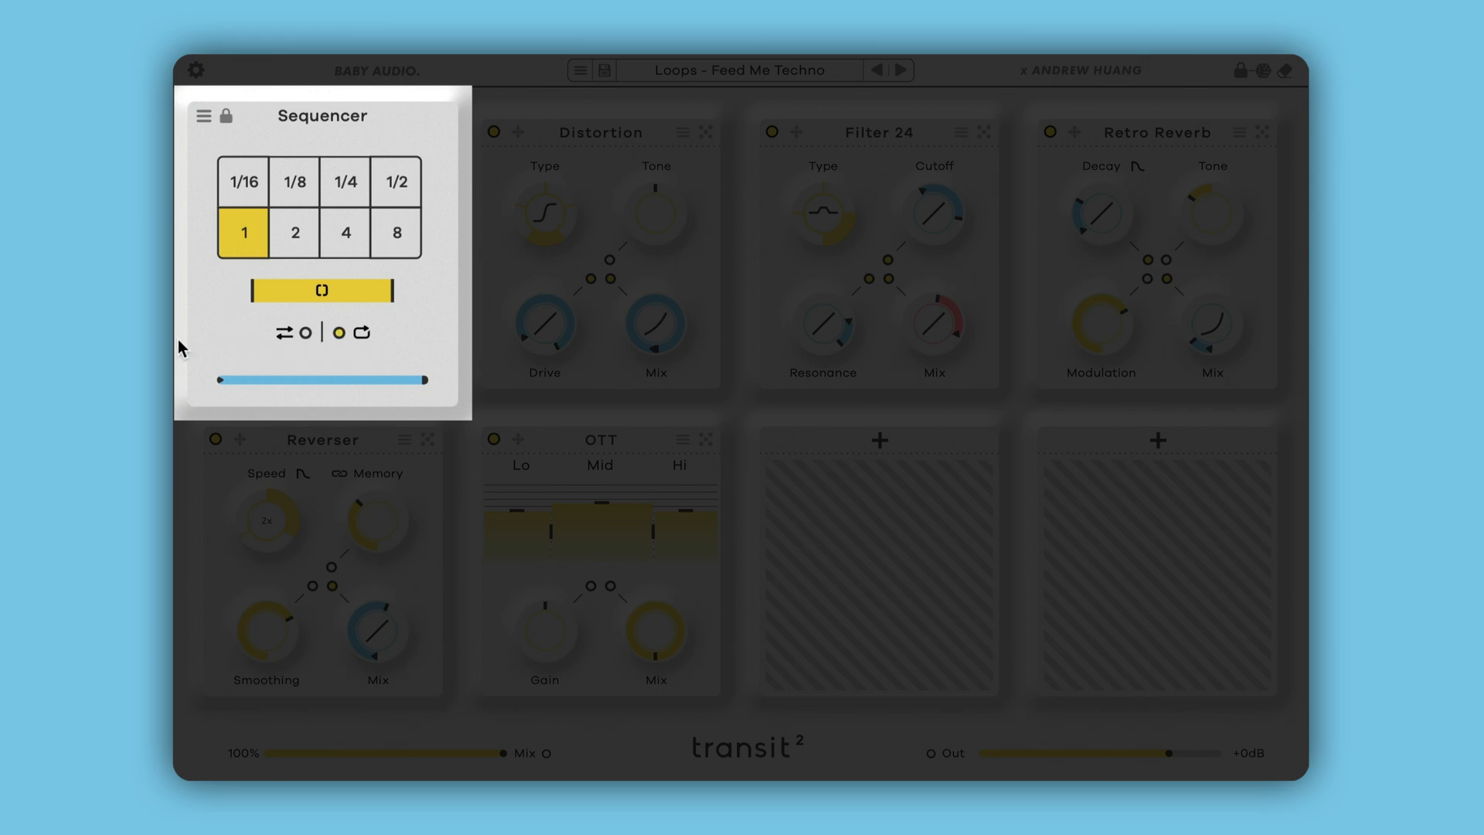
left_click(398, 187)
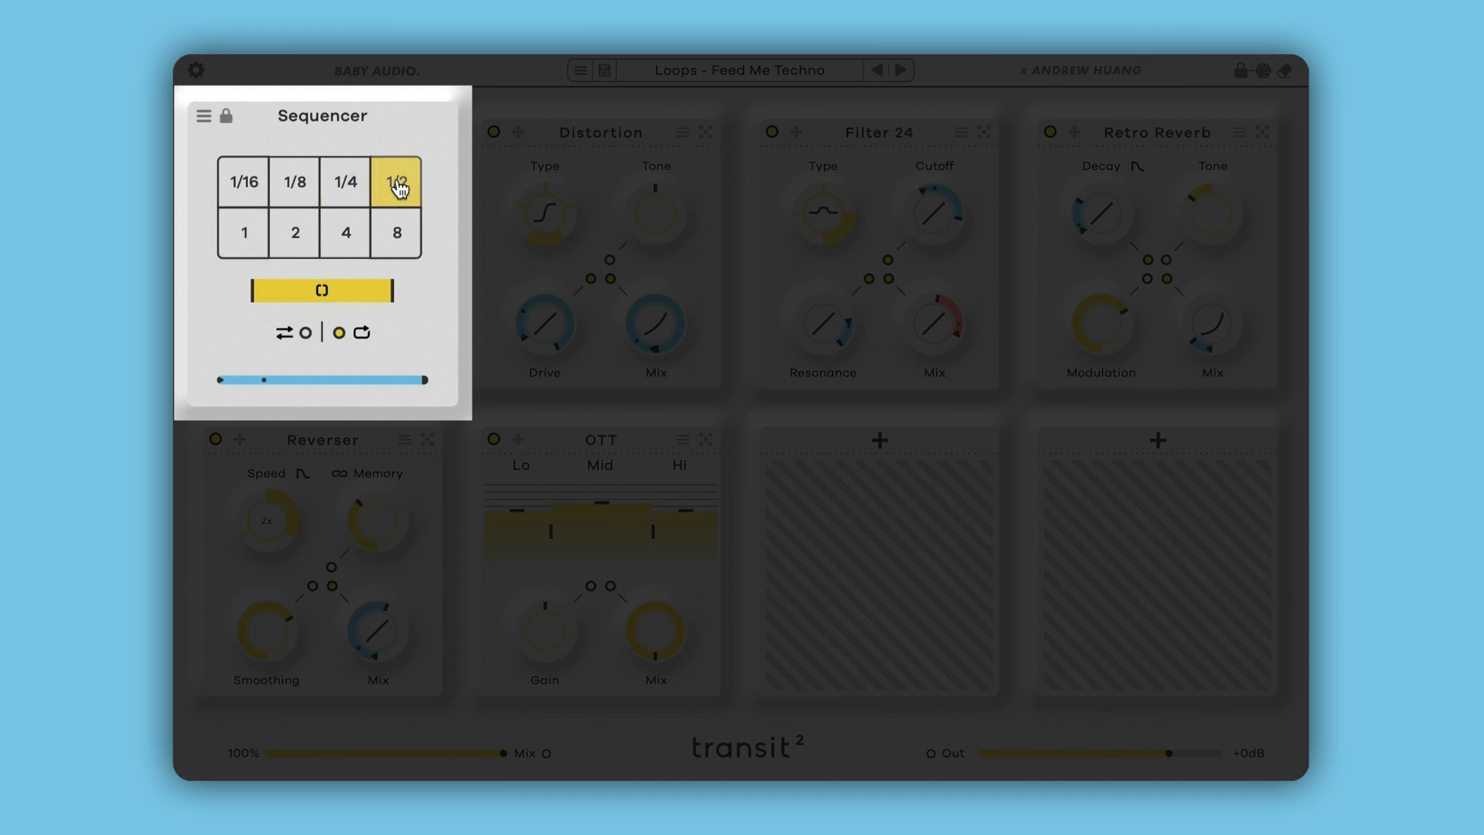
left_click(346, 184)
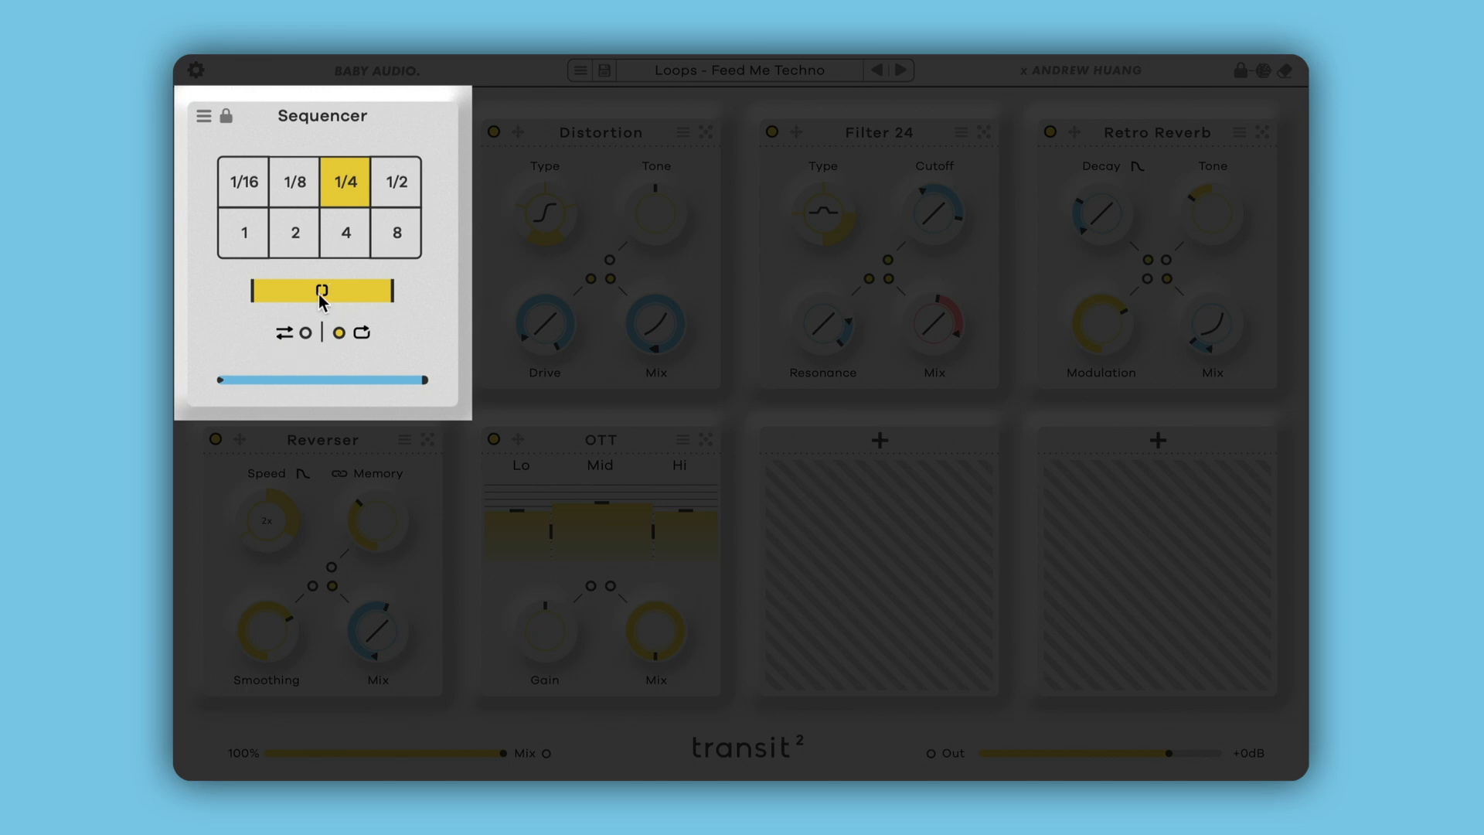
- Turn on back-and-forth playback for the Sequencer and trigger the 1/2 and 1 lengths in turn
left_click(305, 333)
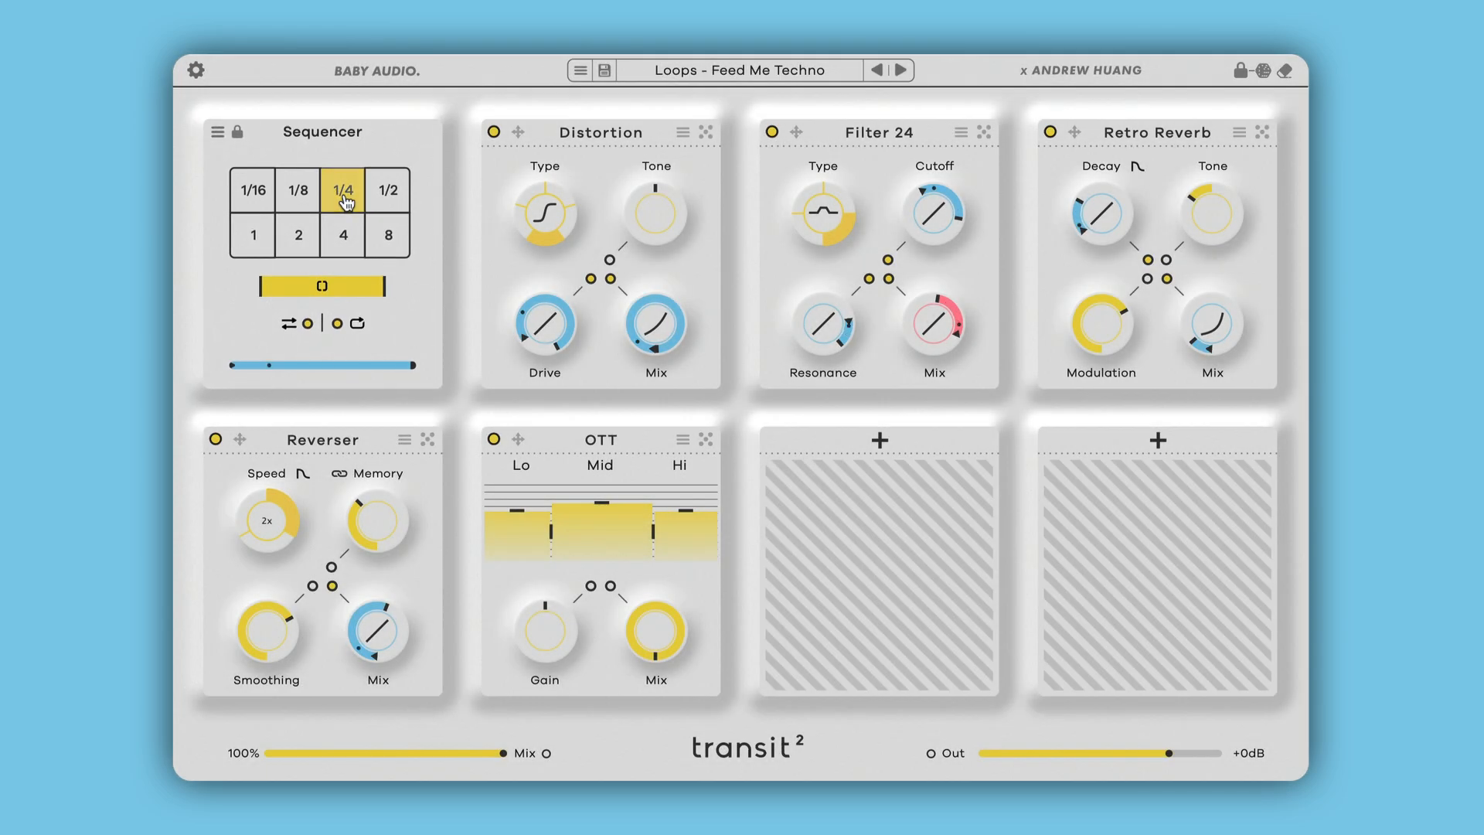
left_click(387, 192)
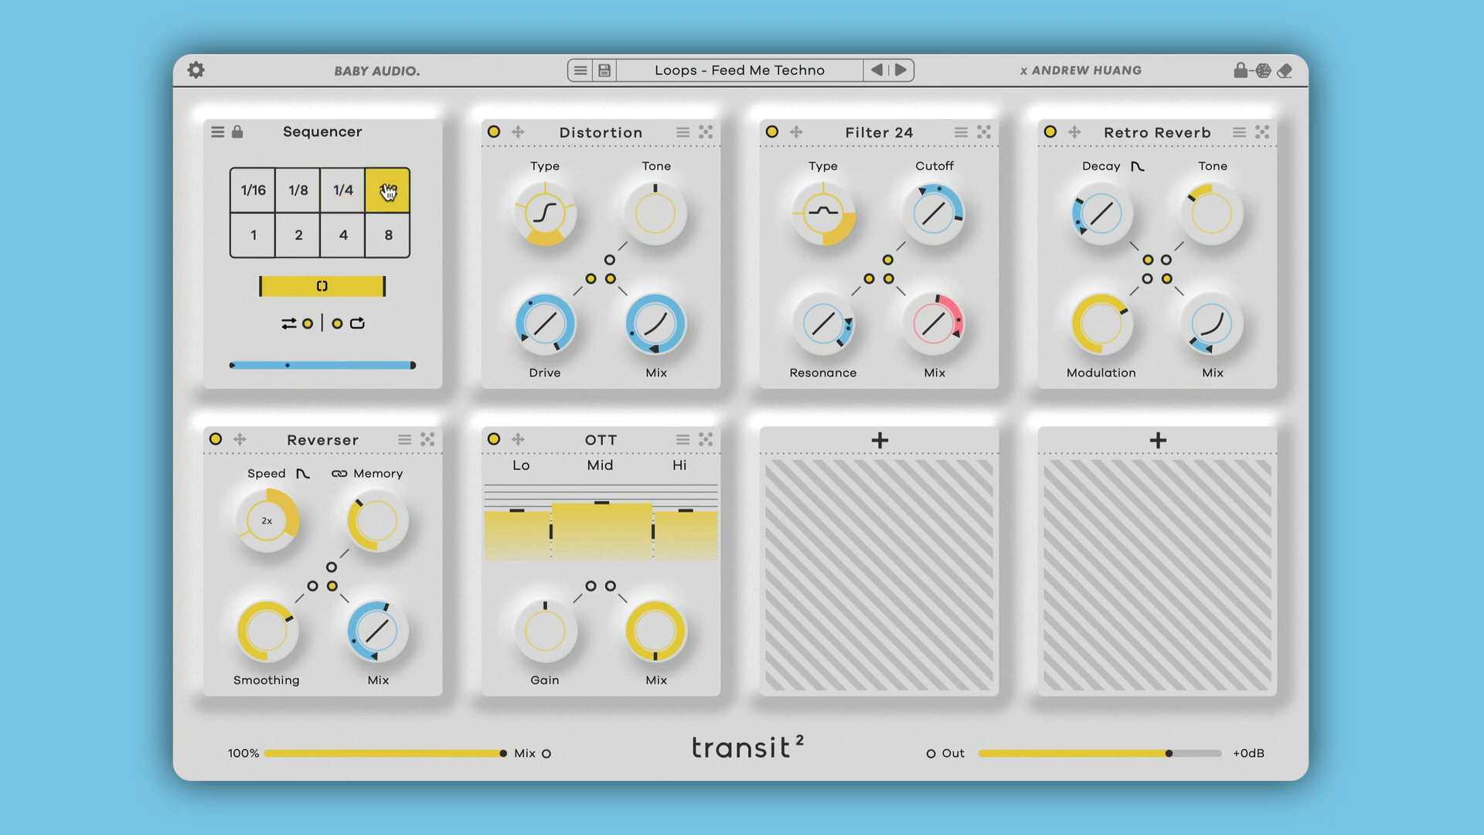
left_click(239, 241)
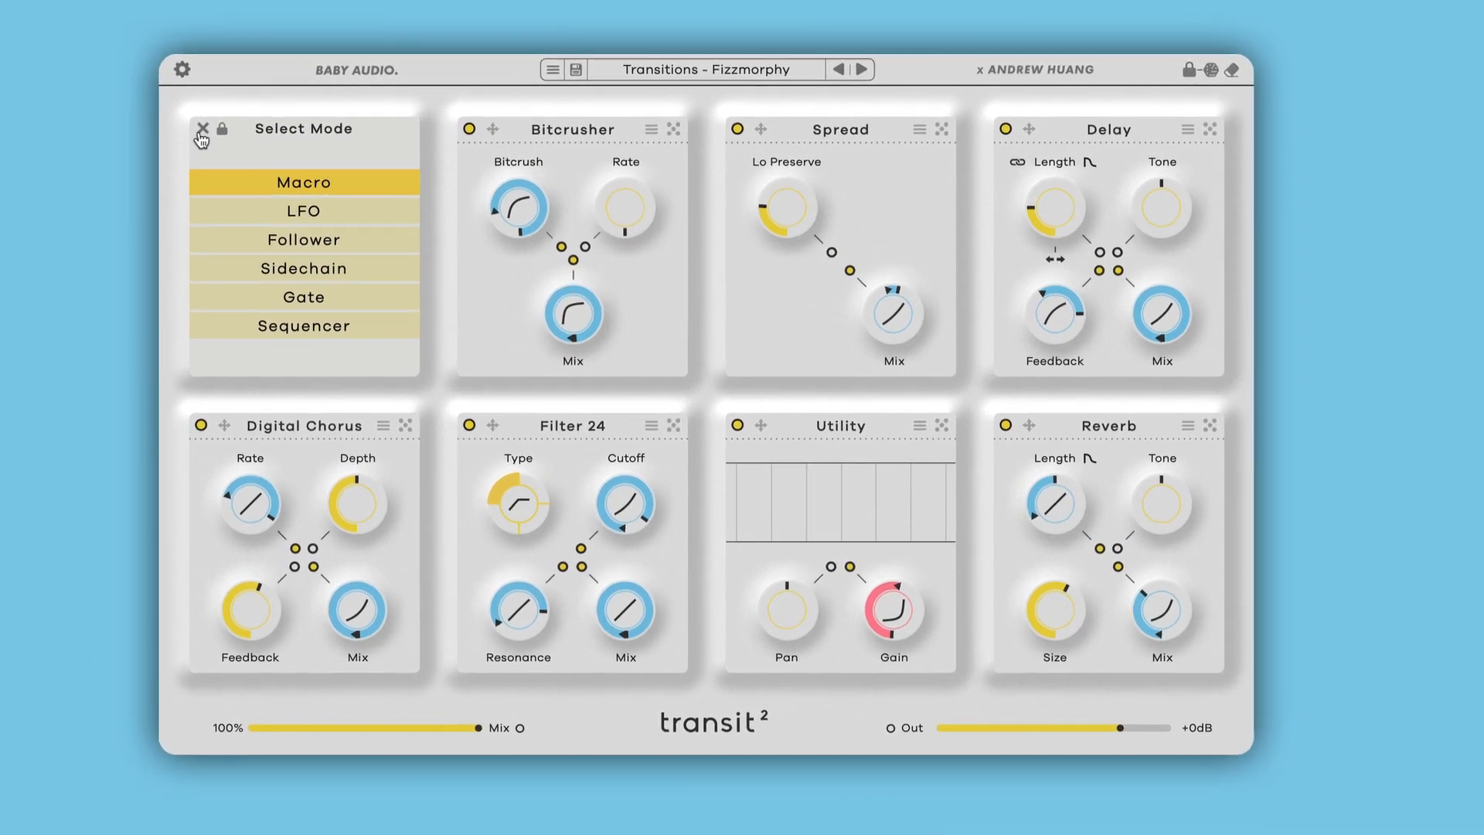
- Switch the motion mode from Macro to LFO, with its Rate at 1/2 and its Wave set to SAW
left_click(183, 128)
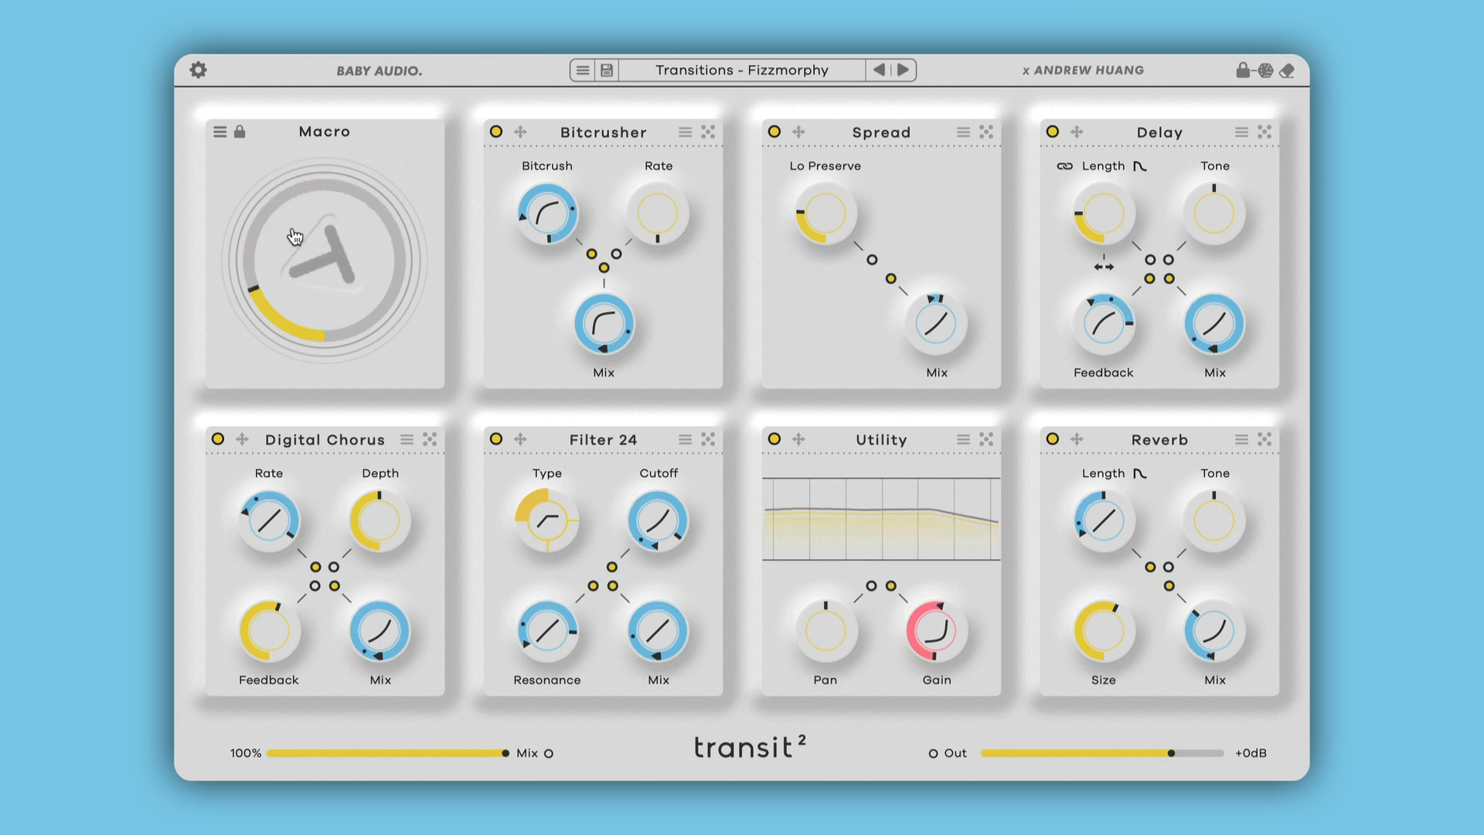
left_click(220, 133)
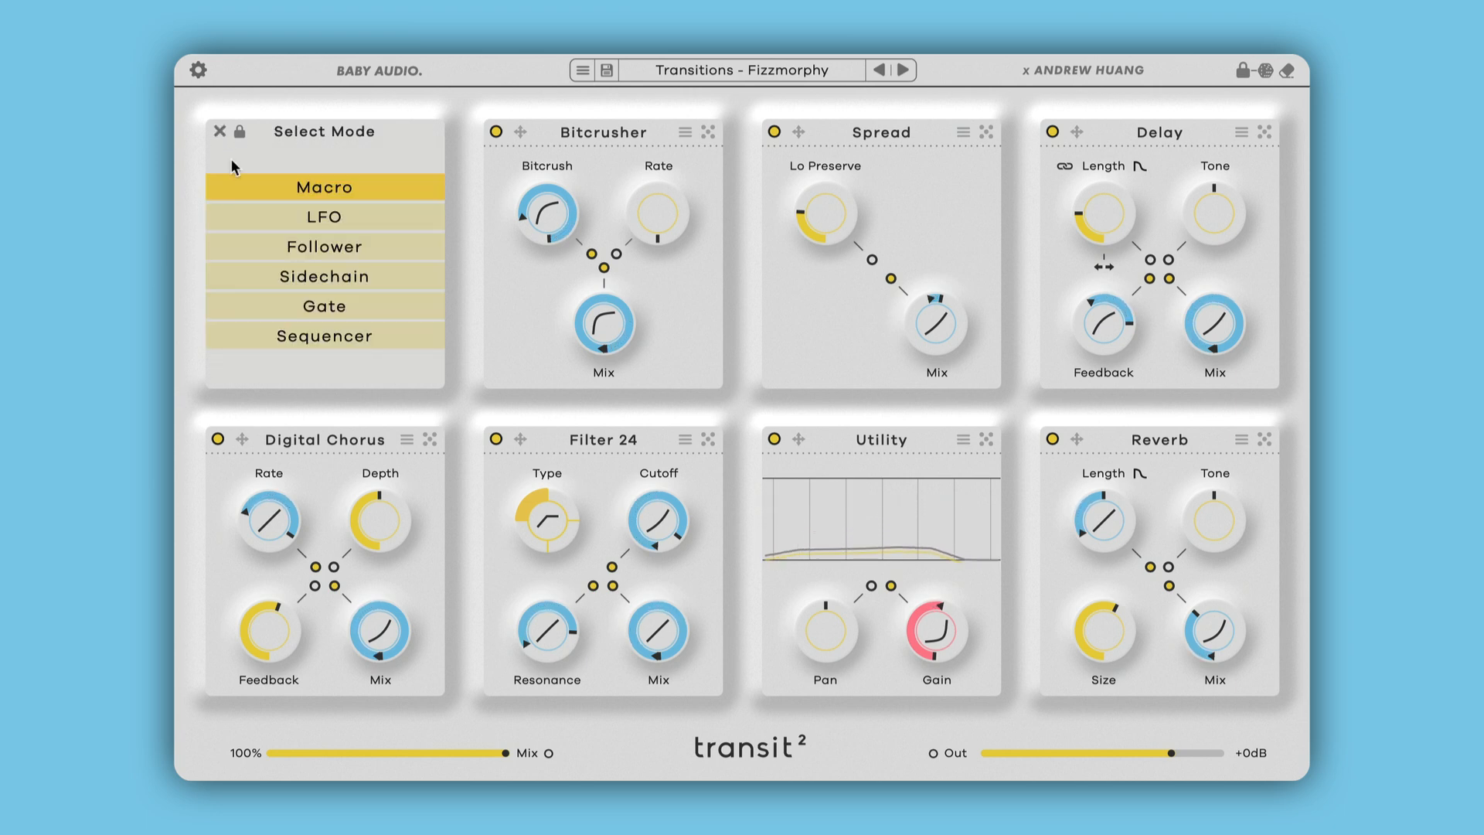
left_click(225, 222)
left_click_drag(391, 203, 392, 260)
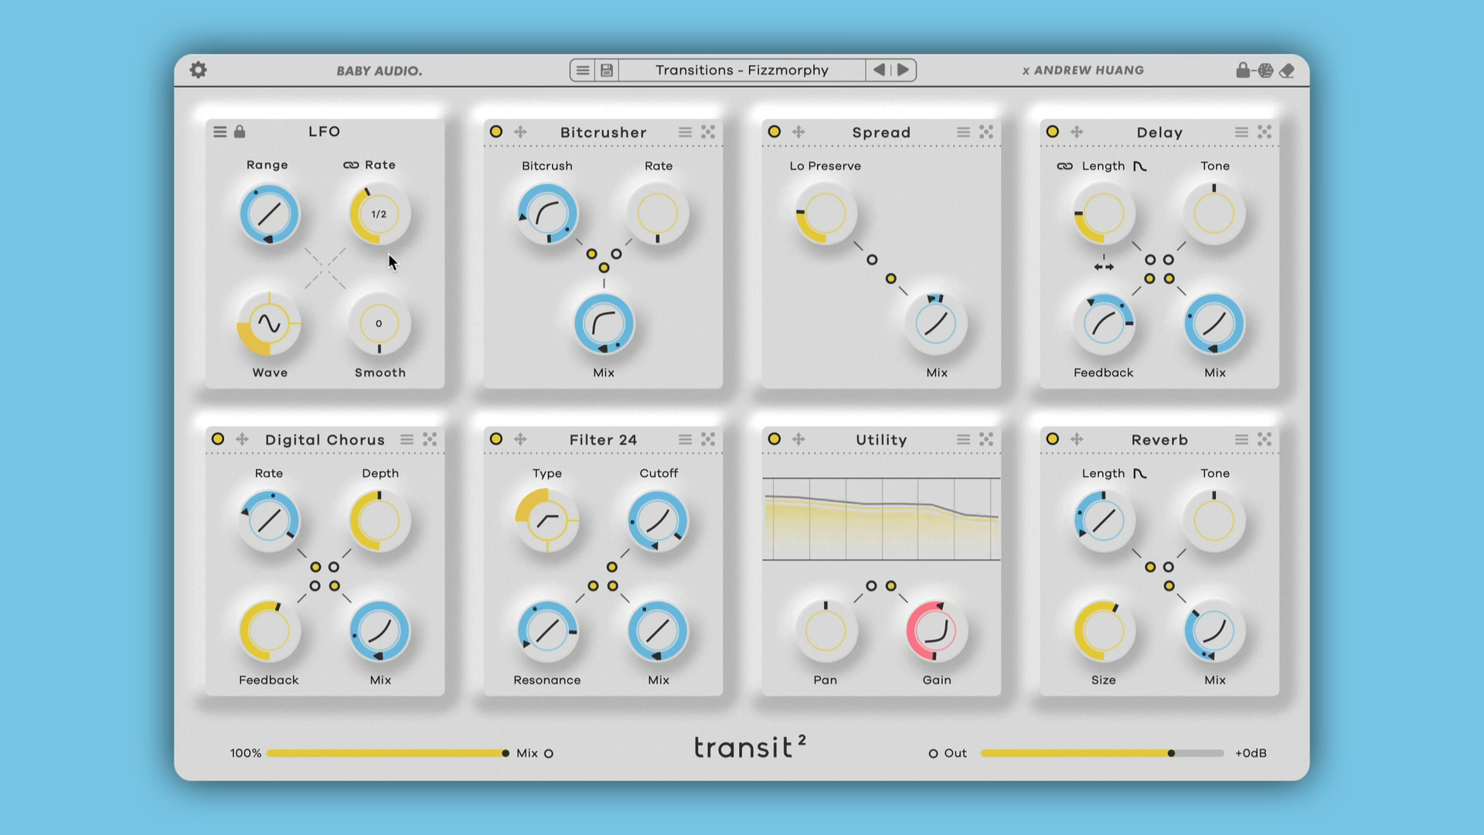
left_click(296, 317)
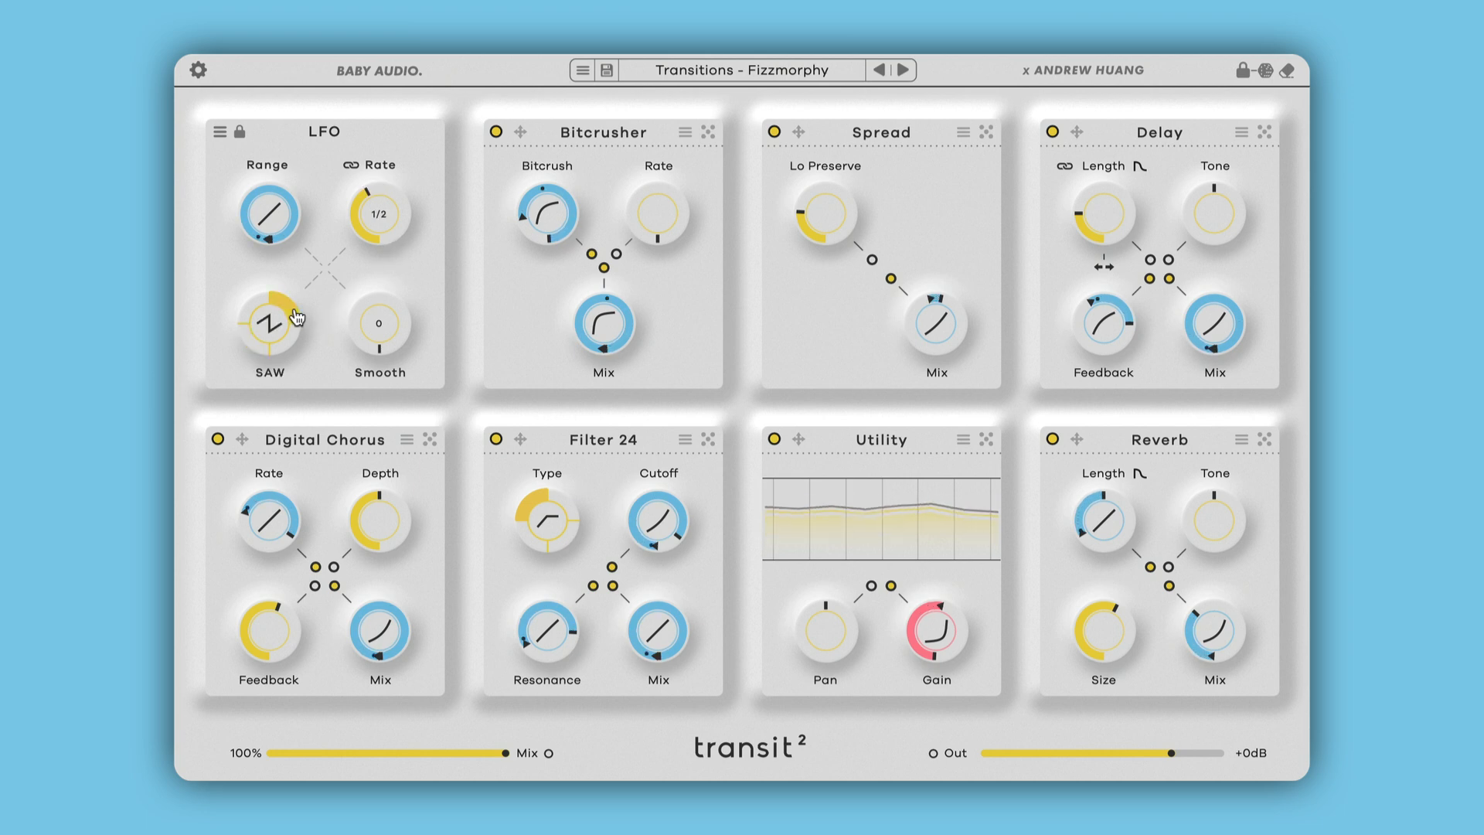